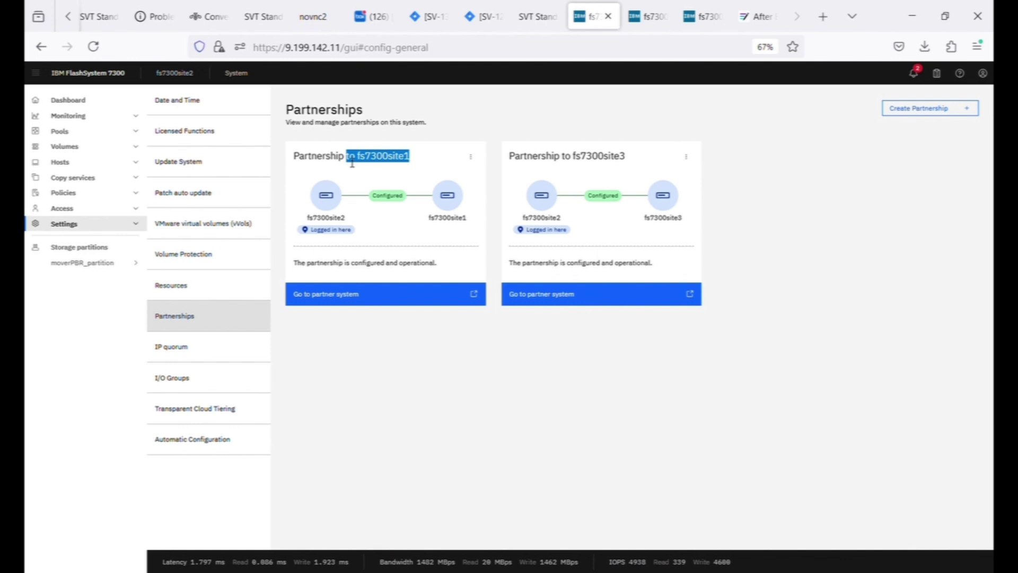
Step: Enable policy-based replication in the properties of fs7300site2's partnership to fs7300site1 and save the change
{"action": "left_click", "coordinate": [471, 157]}
{"action": "left_click", "coordinate": [425, 251]}
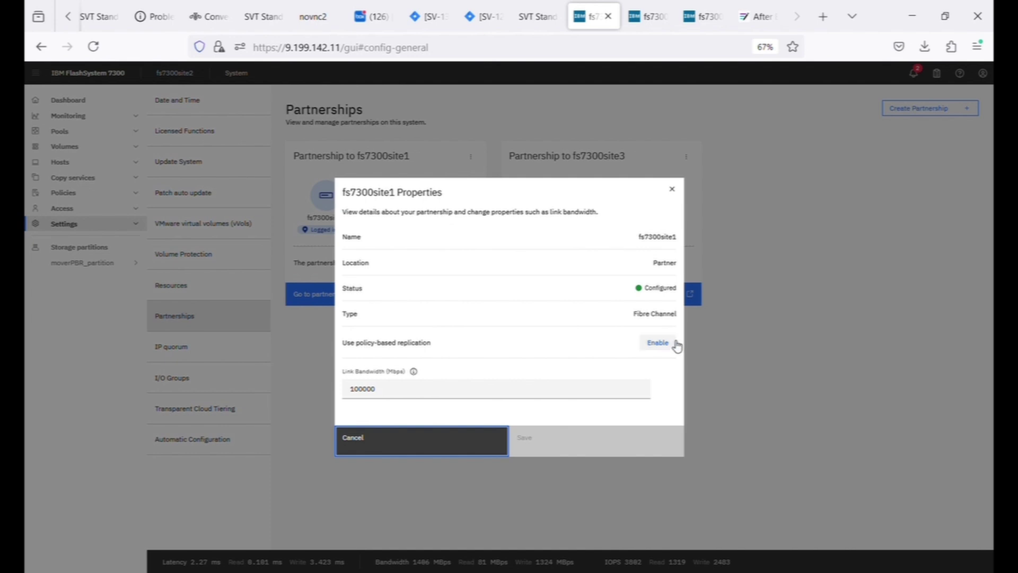
{"action": "left_click", "coordinate": [658, 343]}
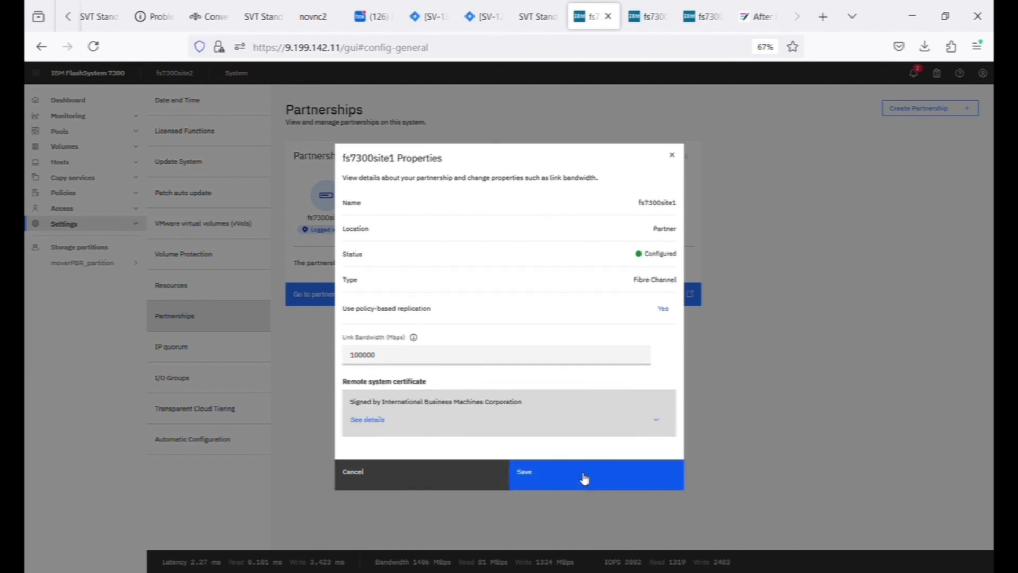
{"action": "left_click", "coordinate": [581, 477]}
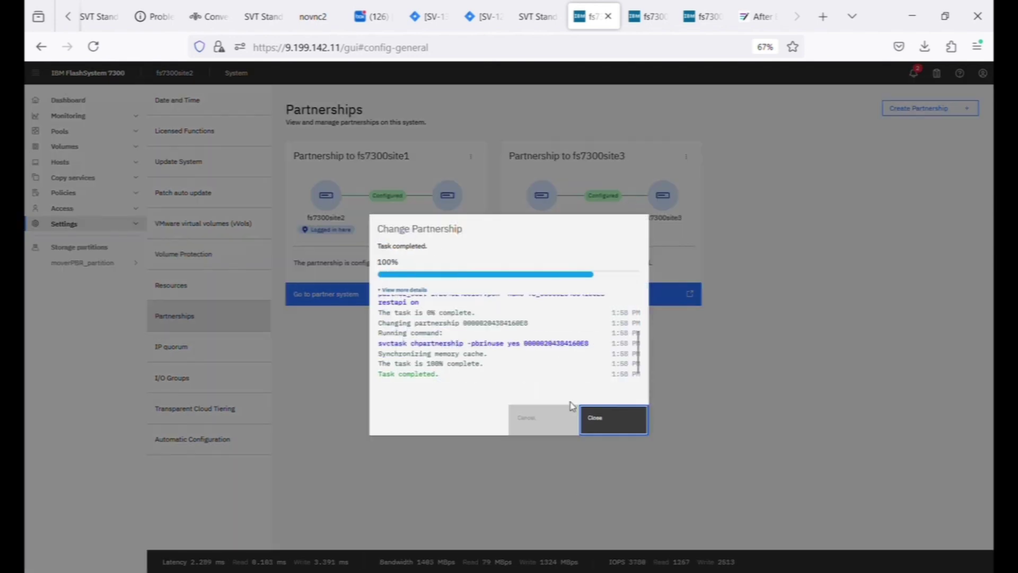
{"action": "left_click", "coordinate": [609, 423]}
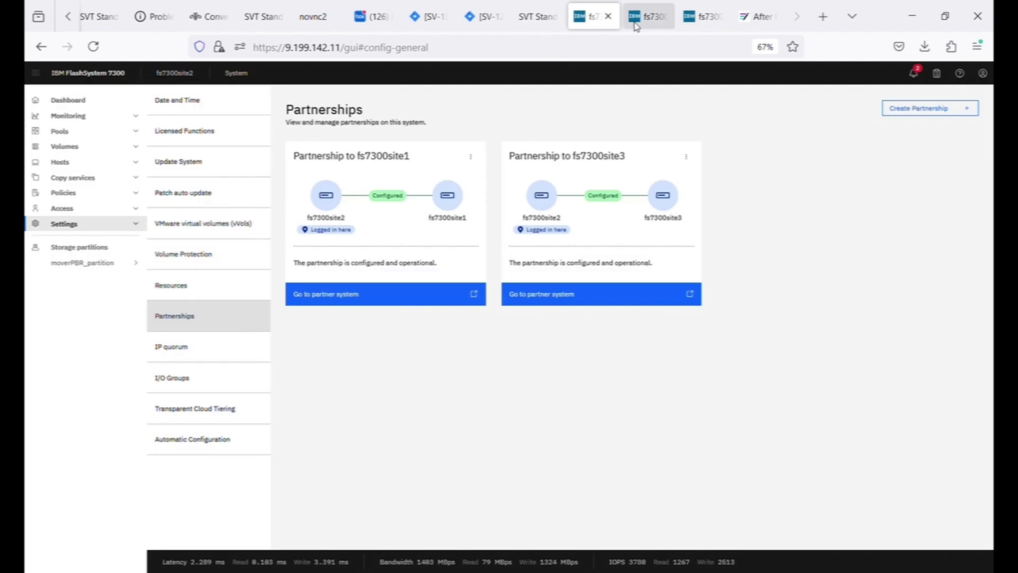
Step: On the fs7300site3 system, enable policy-based replication for its partnership to fs7300site1 and save the change
{"action": "left_click", "coordinate": [646, 16]}
{"action": "left_click", "coordinate": [85, 239]}
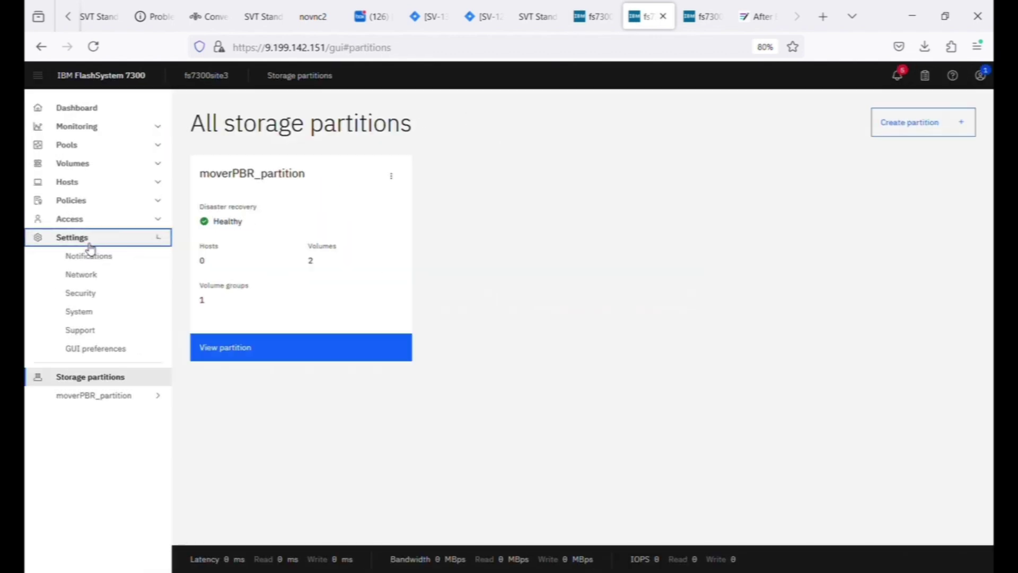
{"action": "left_click", "coordinate": [89, 312]}
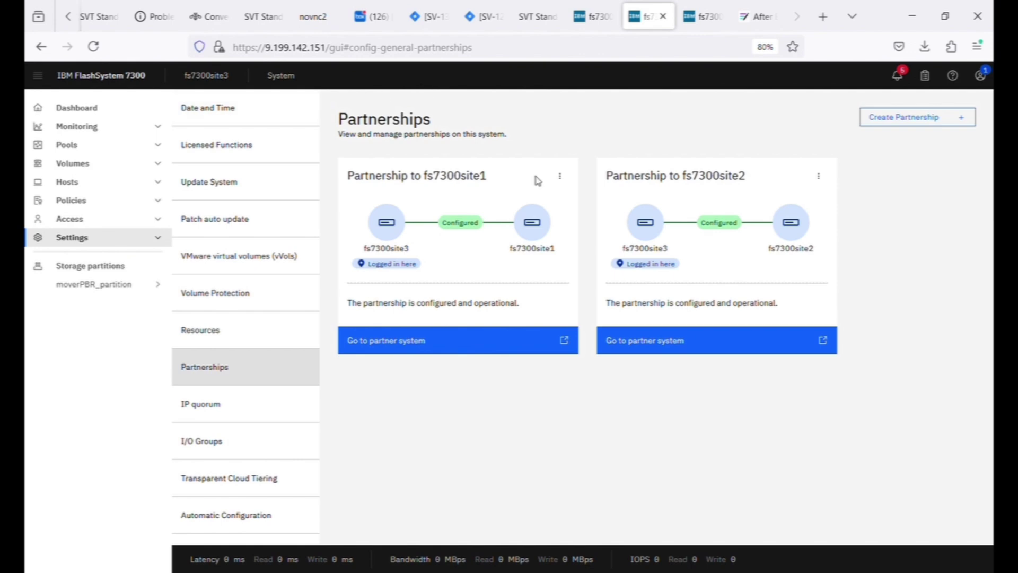
{"action": "left_click_drag", "start_coordinate": [488, 179], "coordinate": [395, 185]}
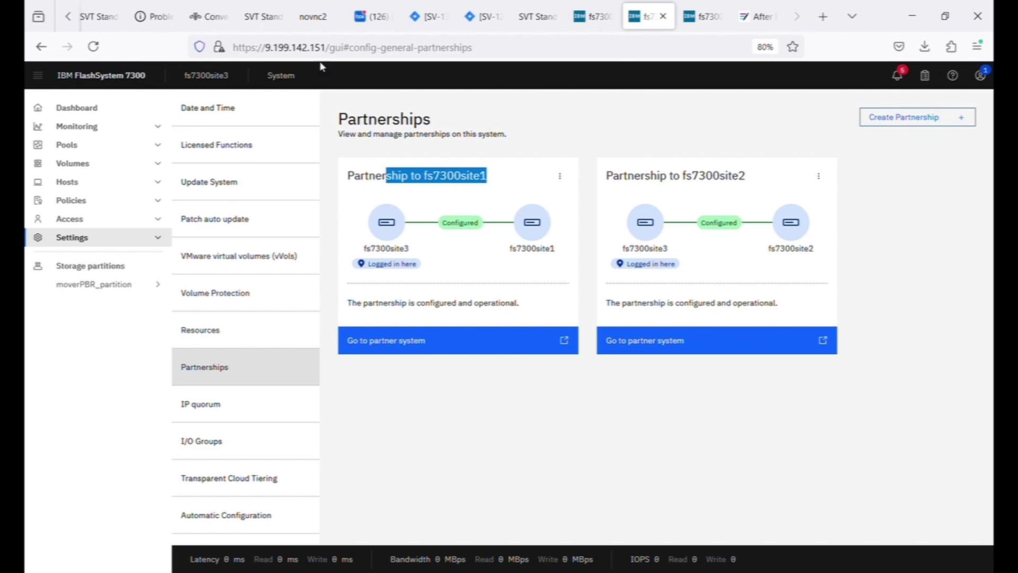
{"action": "left_click", "coordinate": [234, 80]}
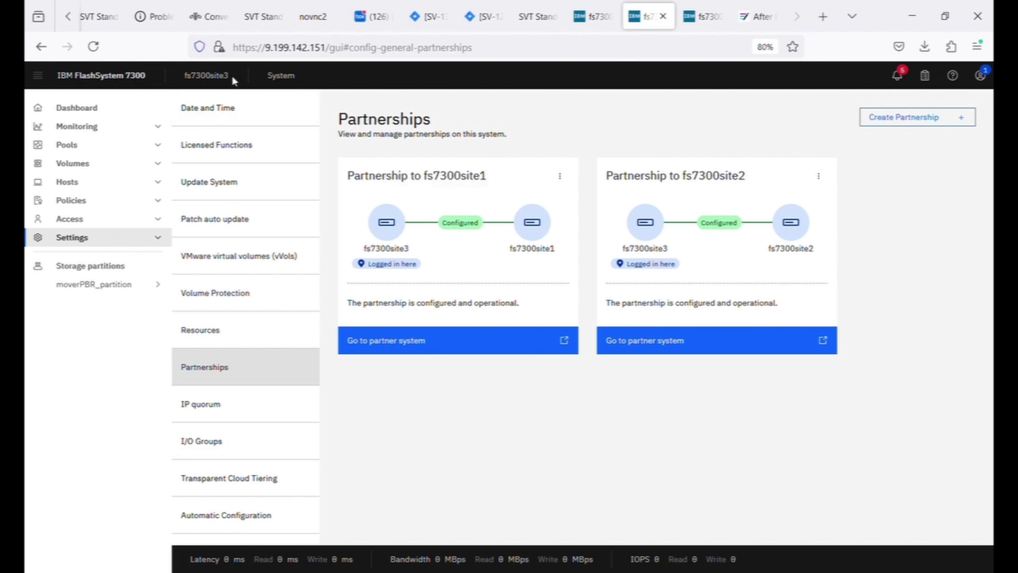
{"action": "left_click", "coordinate": [559, 176]}
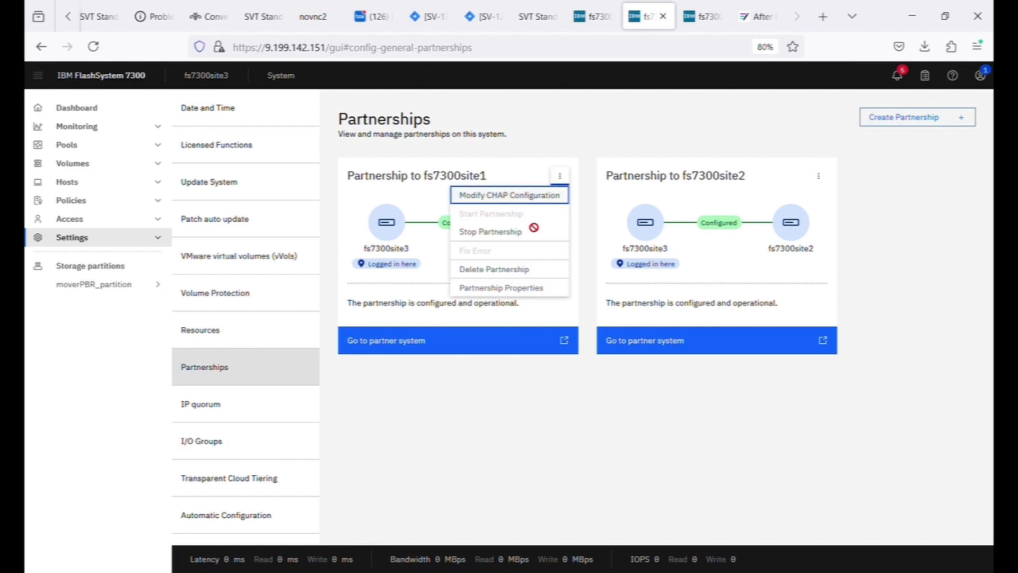
{"action": "left_click", "coordinate": [488, 288]}
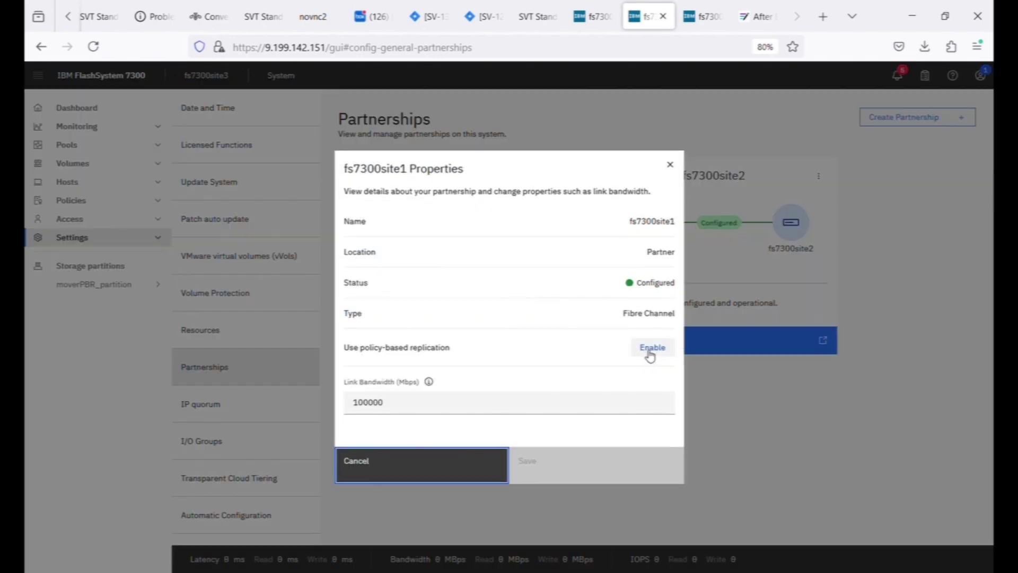
{"action": "left_click", "coordinate": [663, 346]}
{"action": "left_click", "coordinate": [569, 481]}
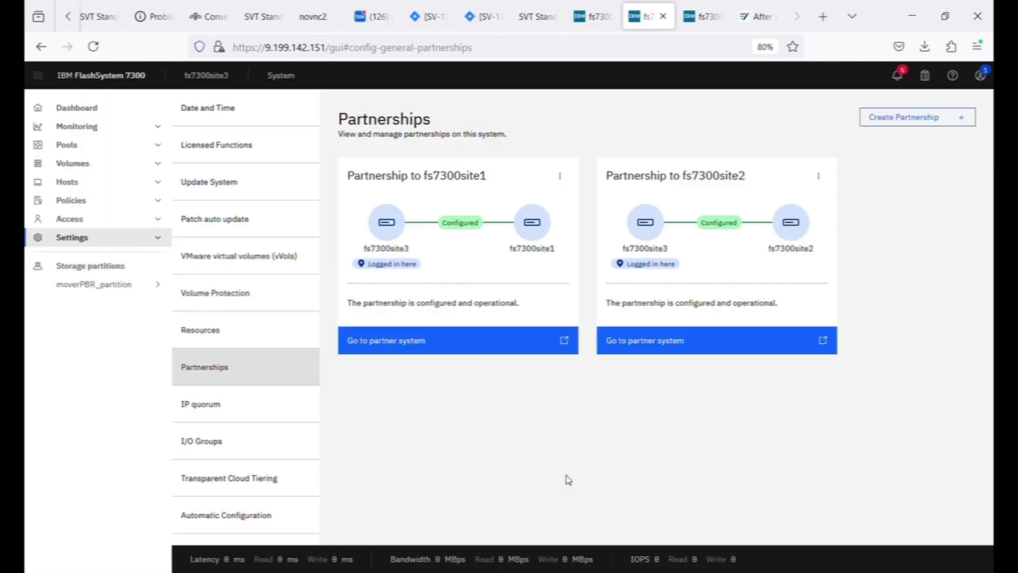
{"action": "left_click", "coordinate": [632, 438]}
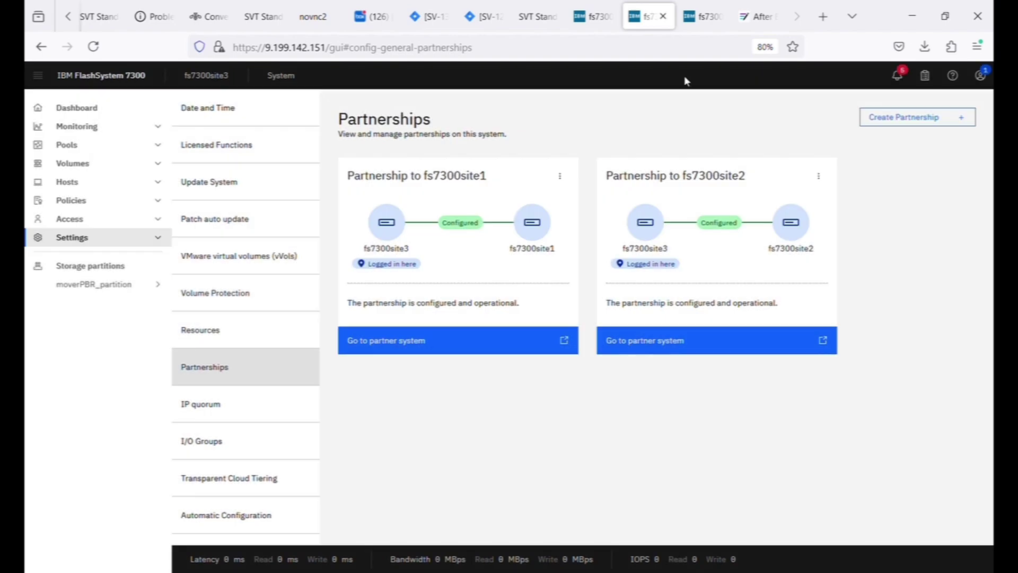
Step: On the fs7300site1 system, enable policy-based replication for its partnership to fs7300site2 and save the change
{"action": "left_click", "coordinate": [703, 16]}
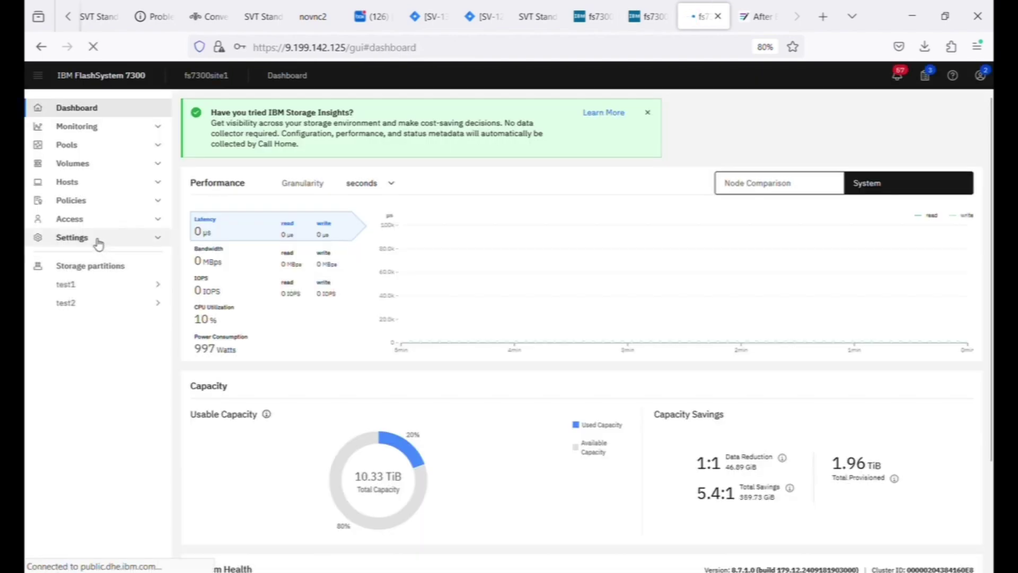
{"action": "left_click", "coordinate": [97, 240]}
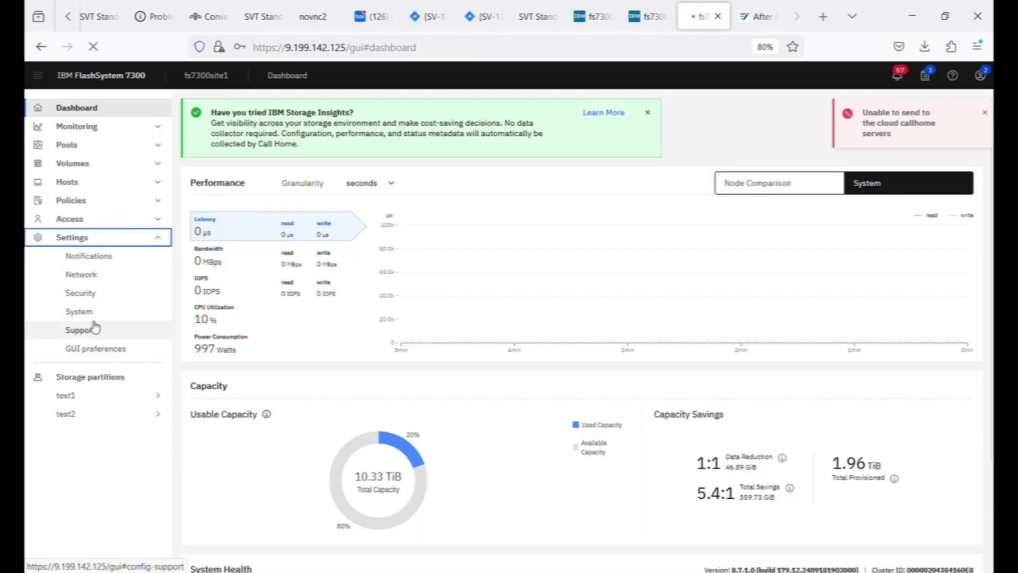
{"action": "left_click", "coordinate": [96, 313]}
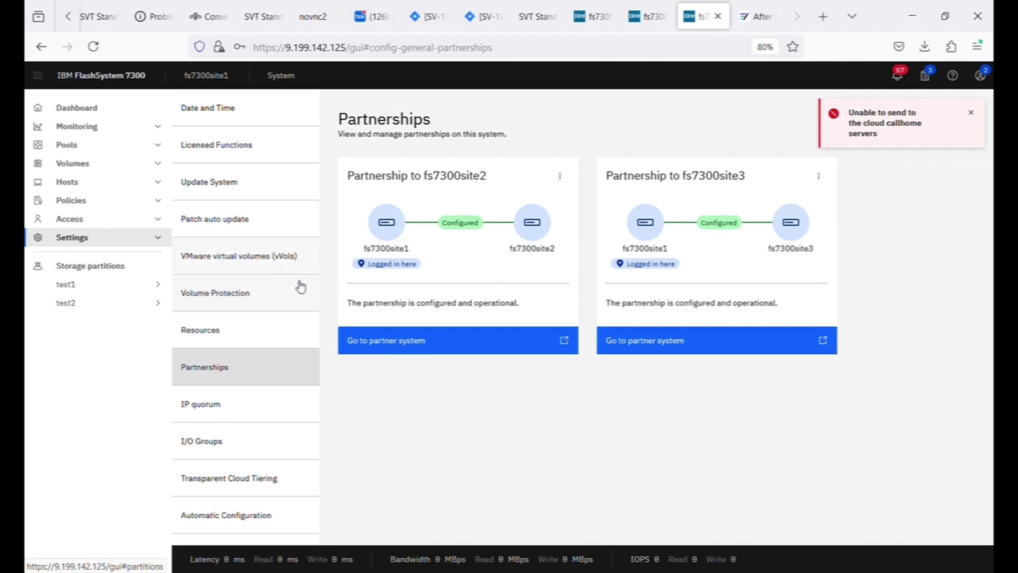
{"action": "left_click", "coordinate": [559, 176]}
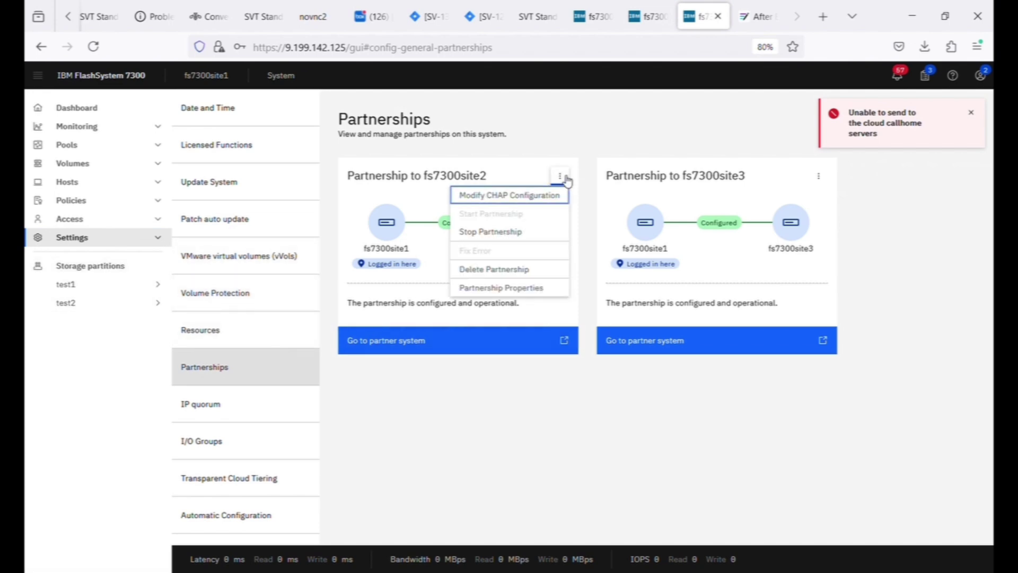
{"action": "left_click", "coordinate": [510, 287]}
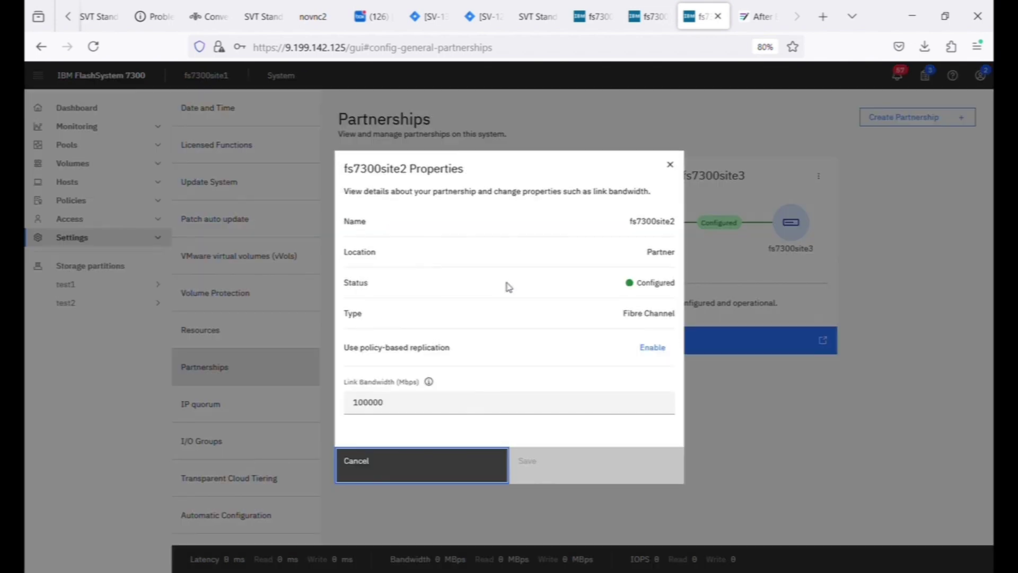
{"action": "left_click", "coordinate": [658, 349]}
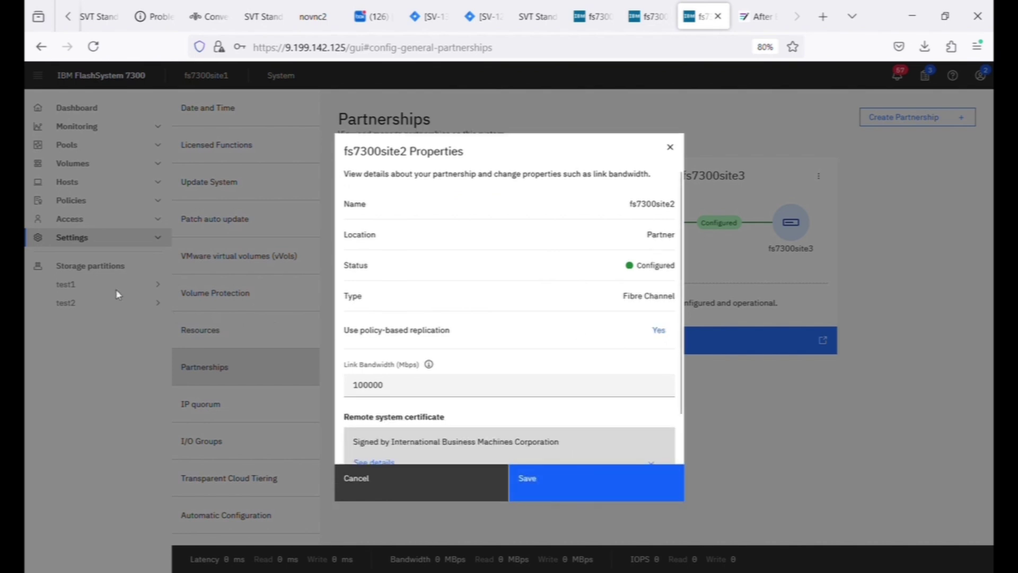
{"action": "left_click", "coordinate": [541, 486]}
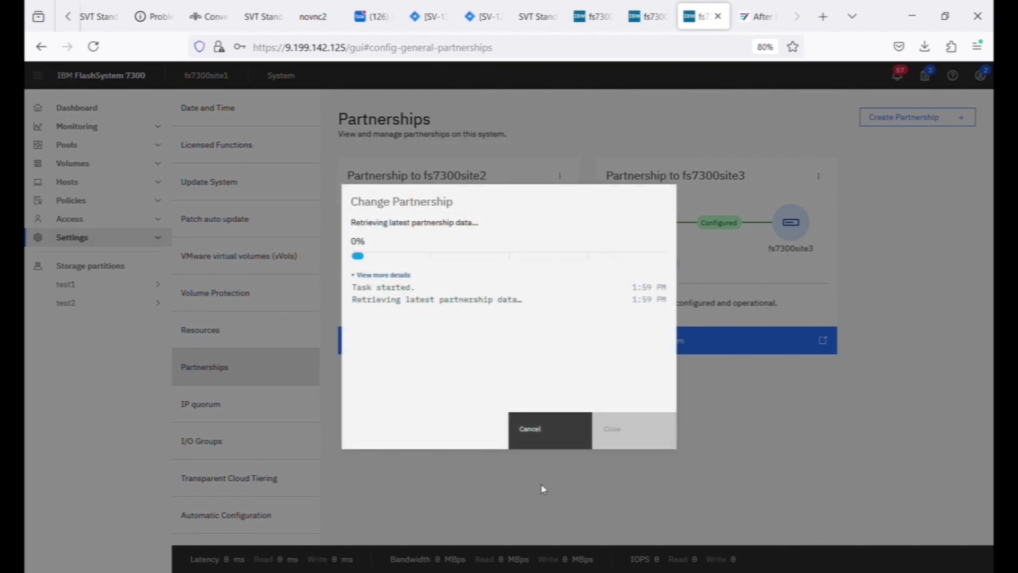
{"action": "left_click", "coordinate": [644, 438]}
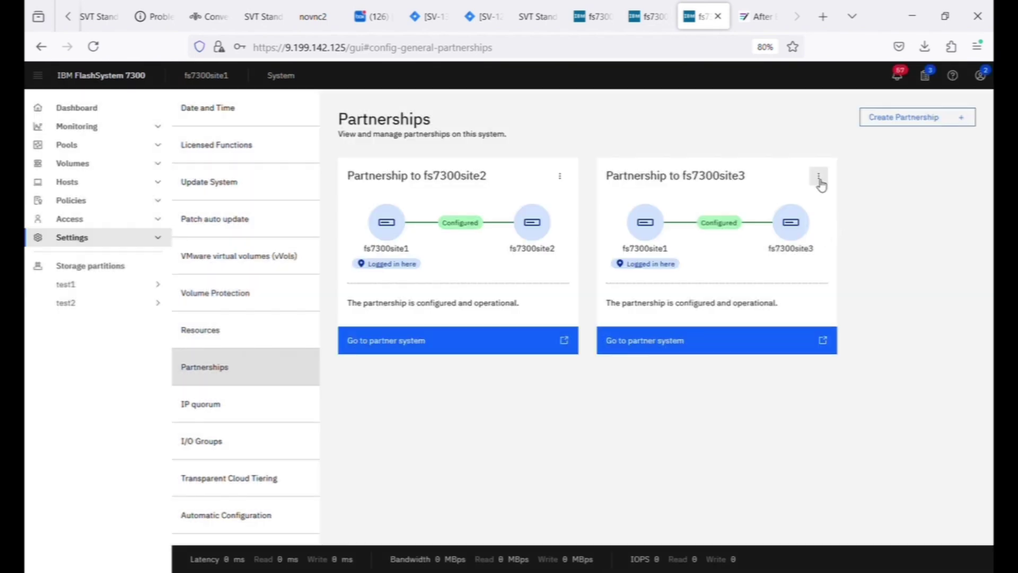
Step: Enable policy-based replication for fs7300site1's partnership to fs7300site3, save it and review the commands in the task log
{"action": "left_click", "coordinate": [820, 178]}
{"action": "left_click", "coordinate": [750, 288]}
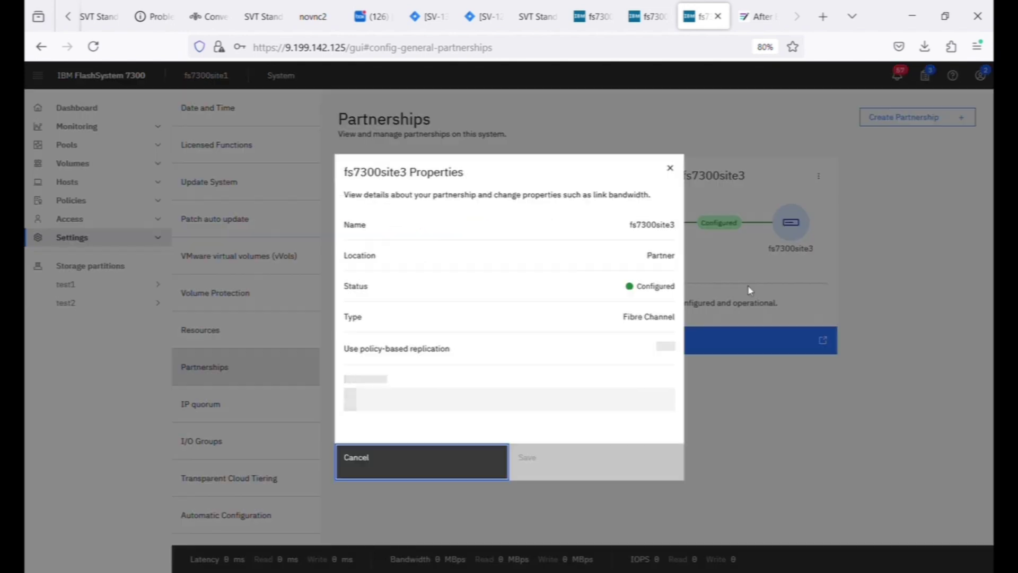
{"action": "left_click", "coordinate": [652, 345]}
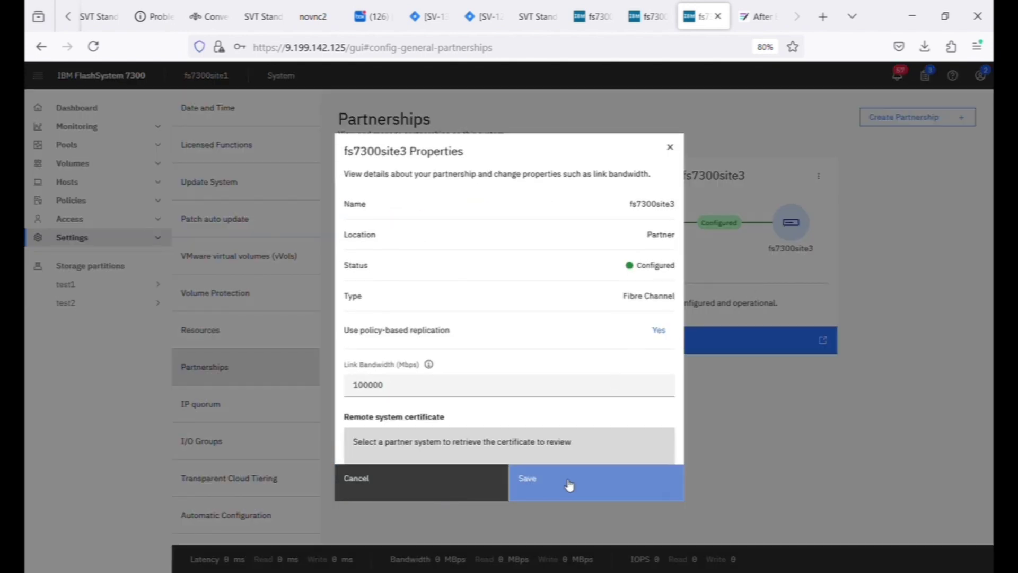
{"action": "left_click", "coordinate": [571, 479]}
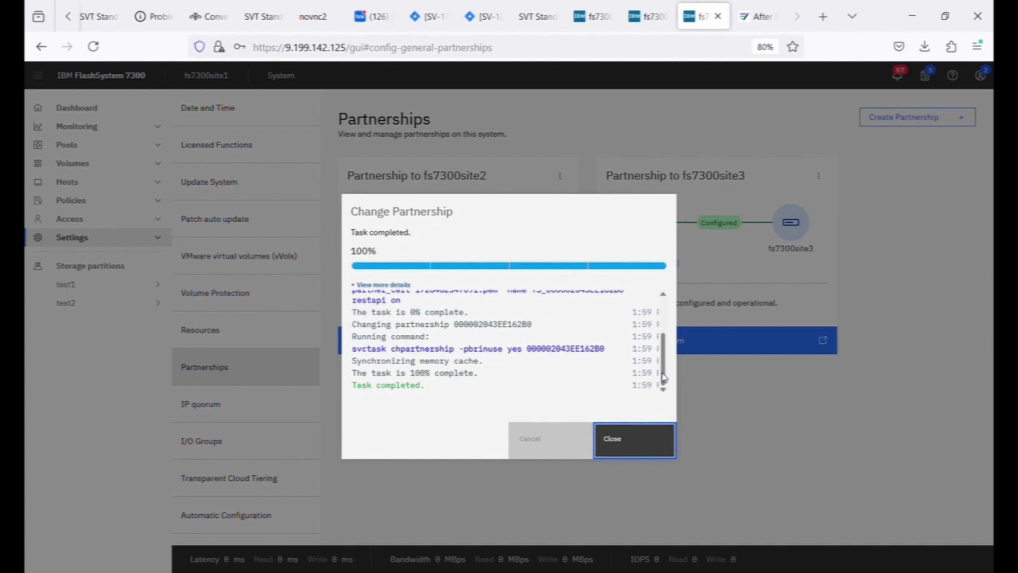
{"action": "scroll", "coordinate": [662, 370], "scroll_direction": "up", "scroll_amount": 1}
{"action": "scroll", "coordinate": [662, 370], "scroll_direction": "up", "scroll_amount": 3}
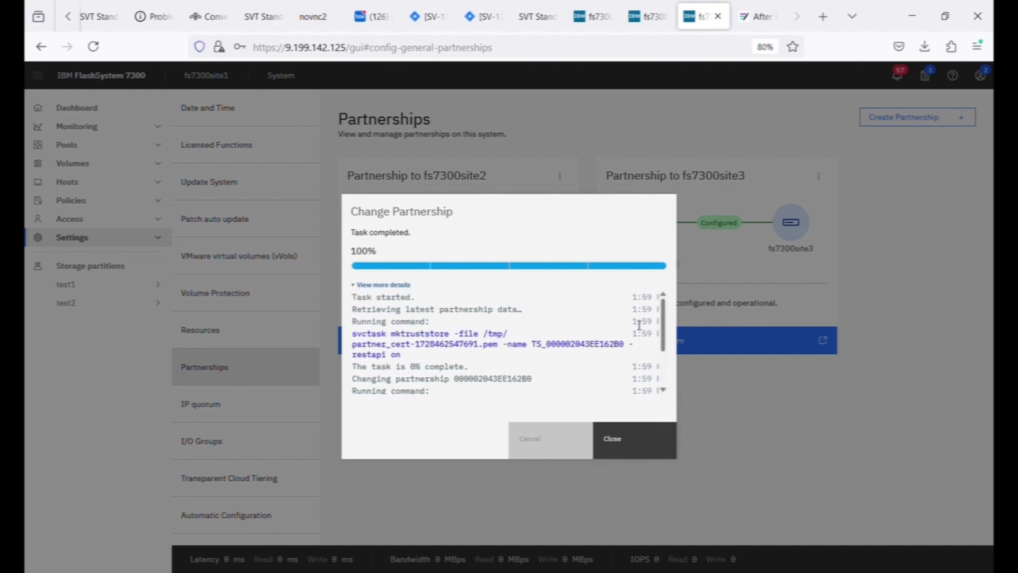
{"action": "left_click_drag", "start_coordinate": [353, 334], "coordinate": [640, 345]}
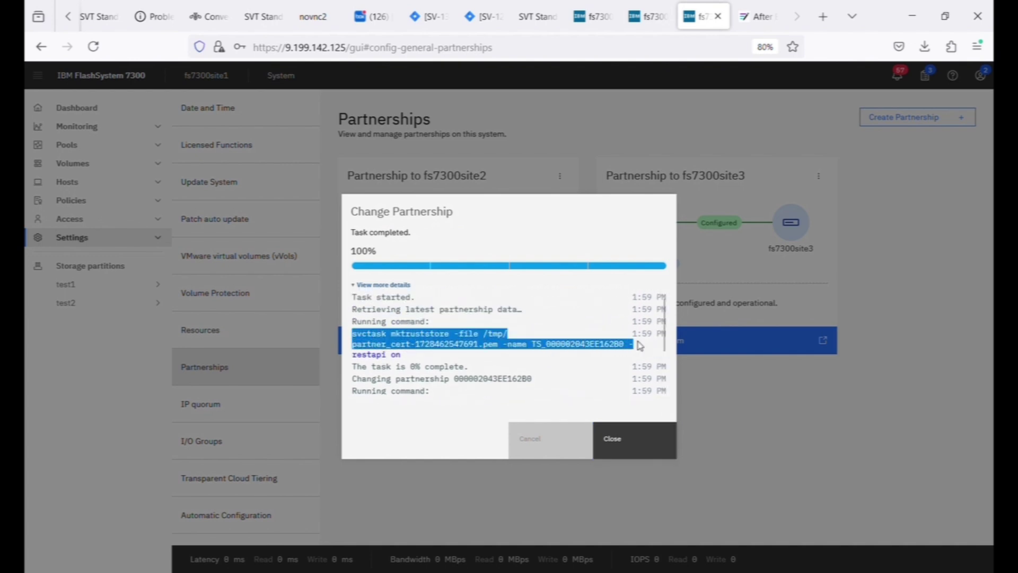
{"action": "left_click", "coordinate": [626, 447]}
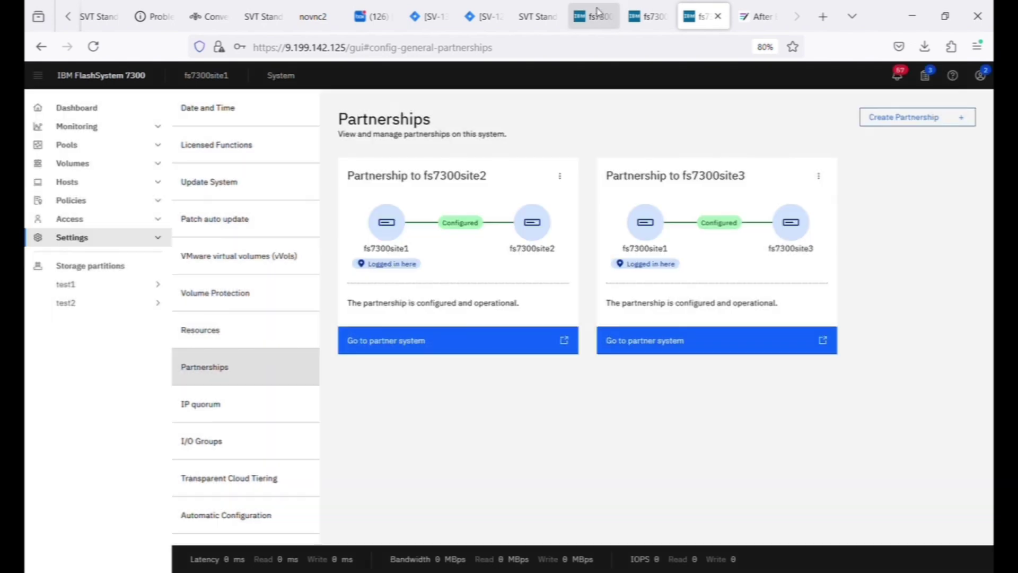
Step: Return to the fs7300site2 system and view its storage pools
{"action": "left_click", "coordinate": [597, 12]}
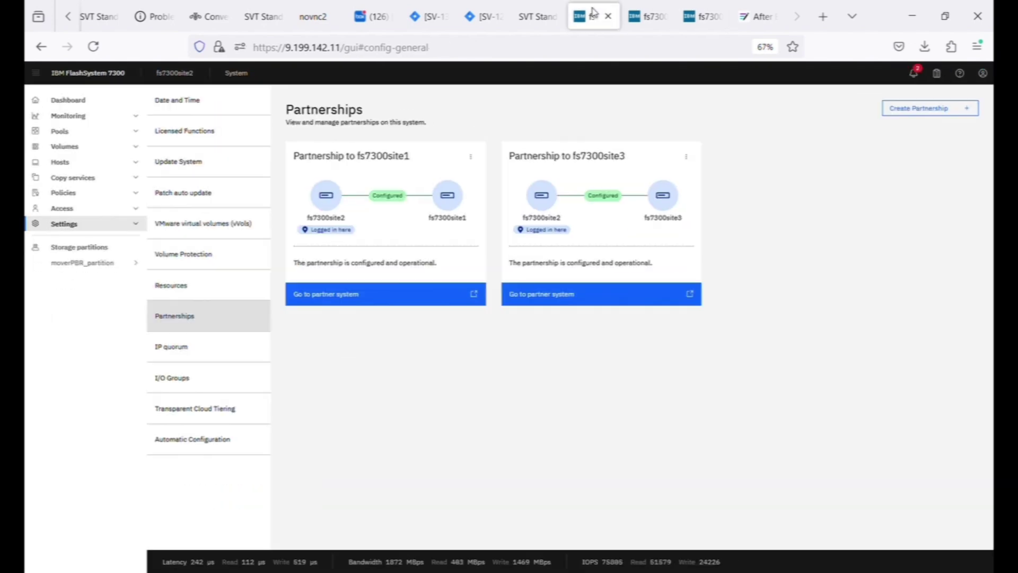
{"action": "left_click", "coordinate": [81, 136]}
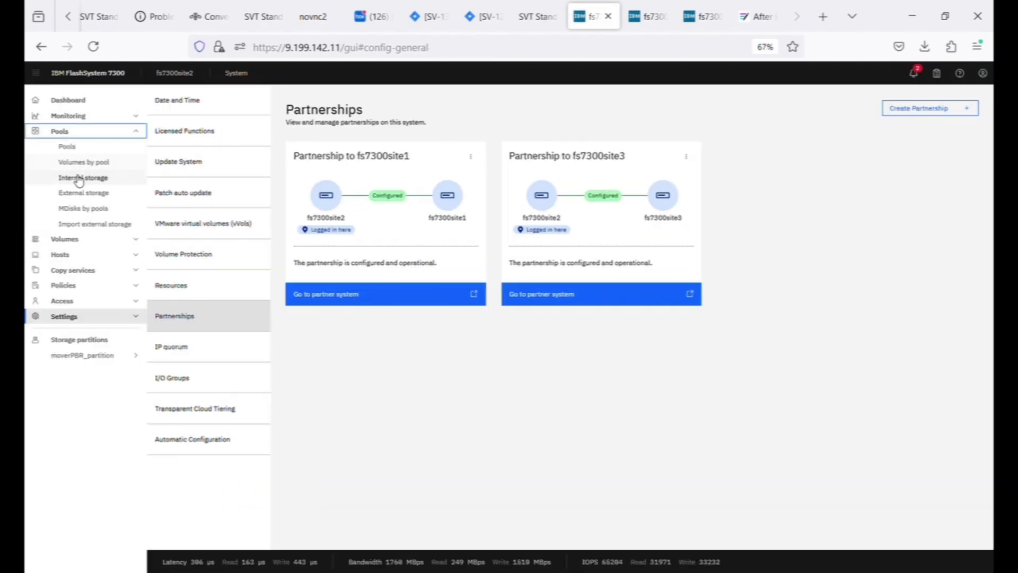
{"action": "left_click", "coordinate": [72, 147]}
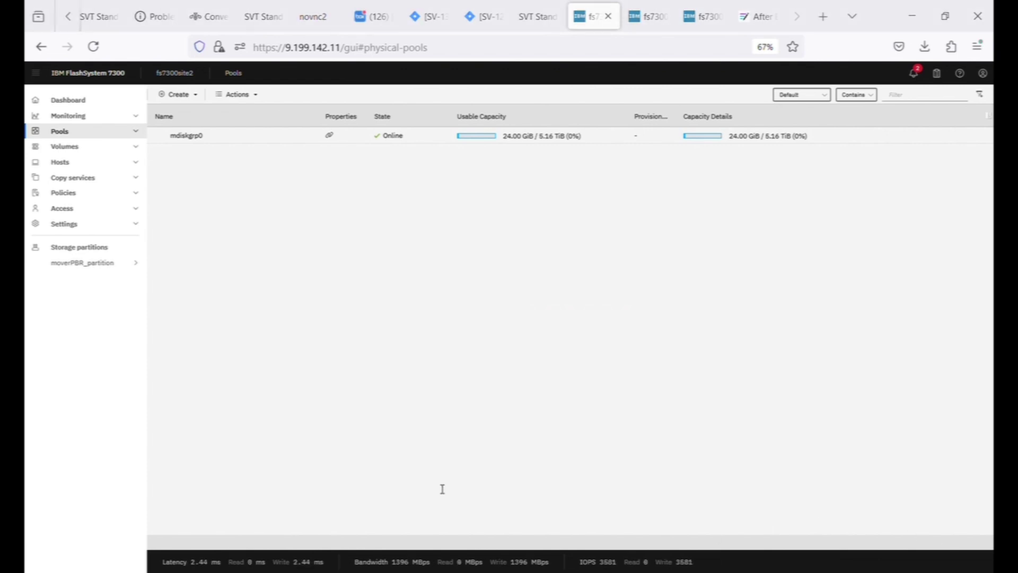
Step: Start adding high availability to moverPBR_partition and select the existing partnership with fs7300site1 for the HA partner
{"action": "left_click", "coordinate": [82, 263]}
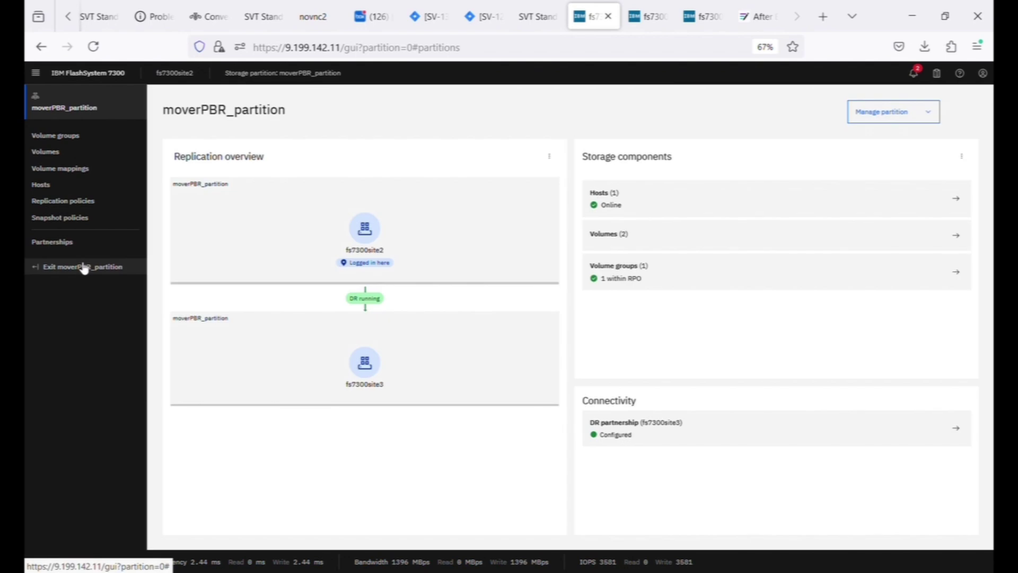
{"action": "left_click", "coordinate": [550, 156]}
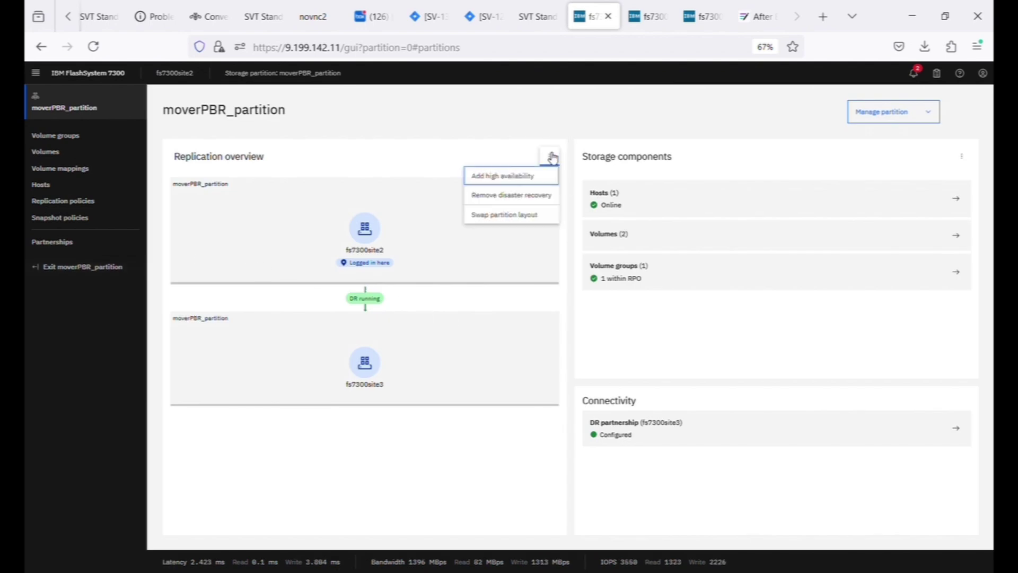
{"action": "left_click", "coordinate": [493, 178]}
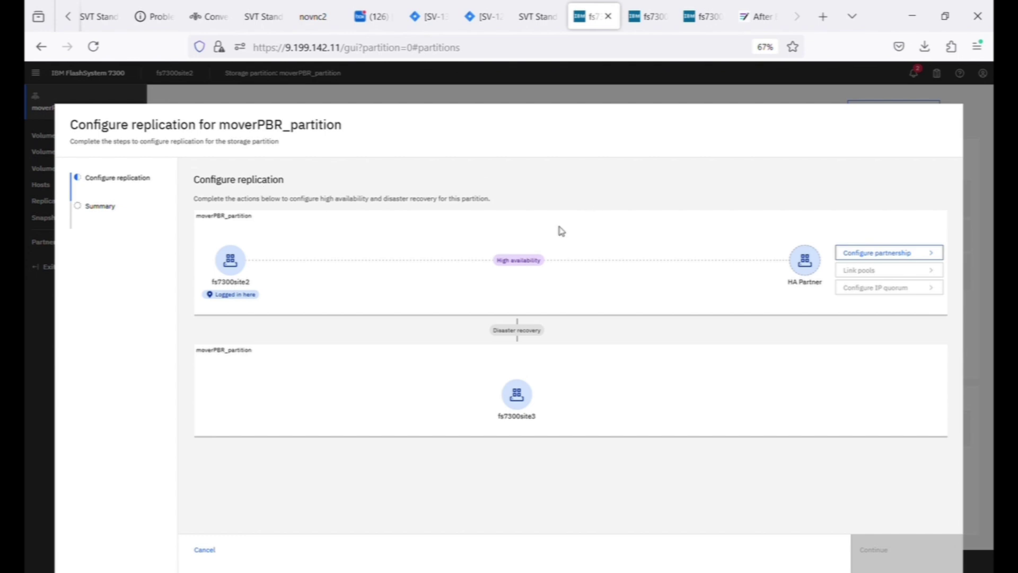
{"action": "left_click", "coordinate": [857, 257]}
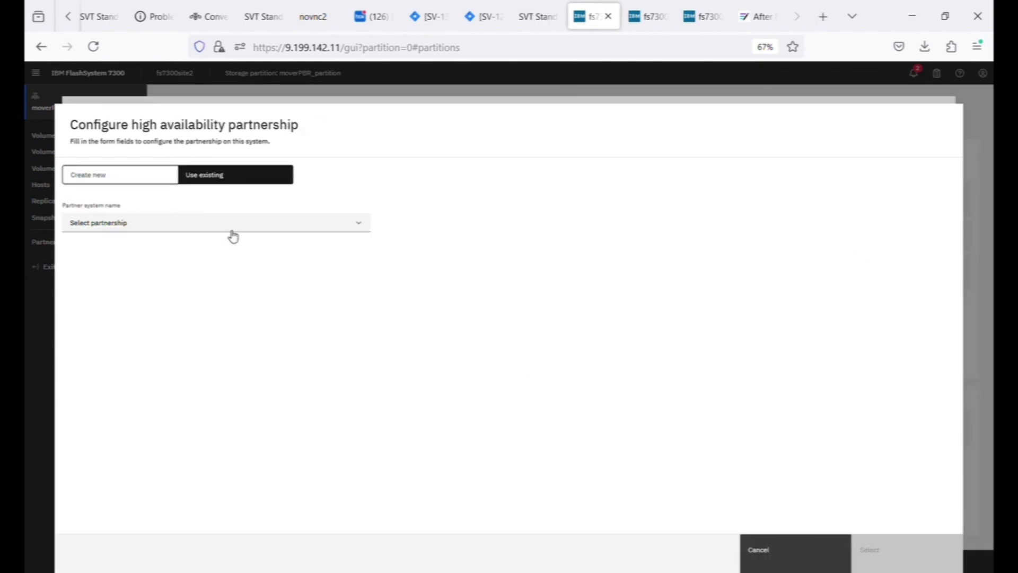
{"action": "left_click", "coordinate": [231, 229]}
{"action": "left_click", "coordinate": [194, 246]}
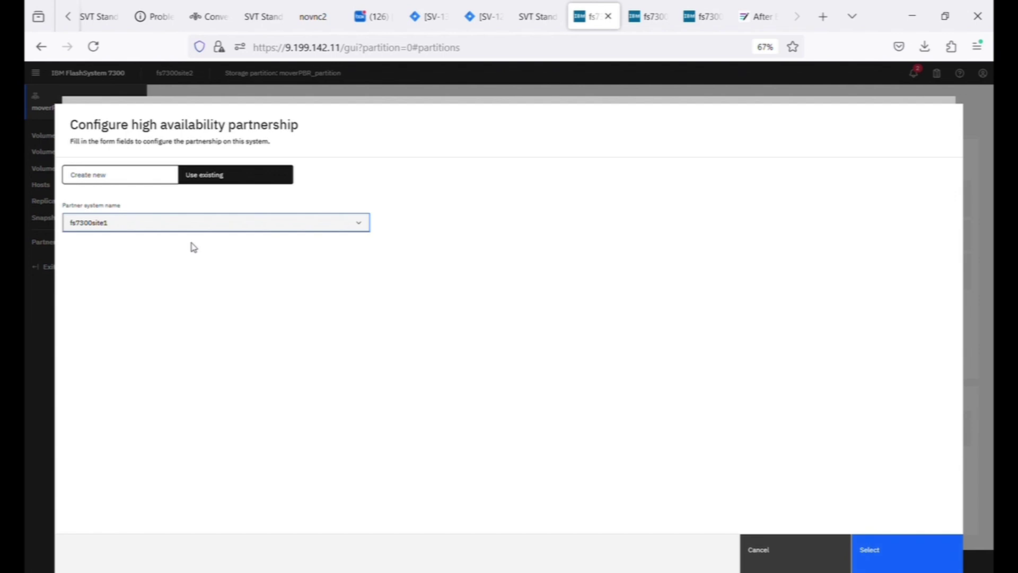
{"action": "left_click", "coordinate": [876, 557]}
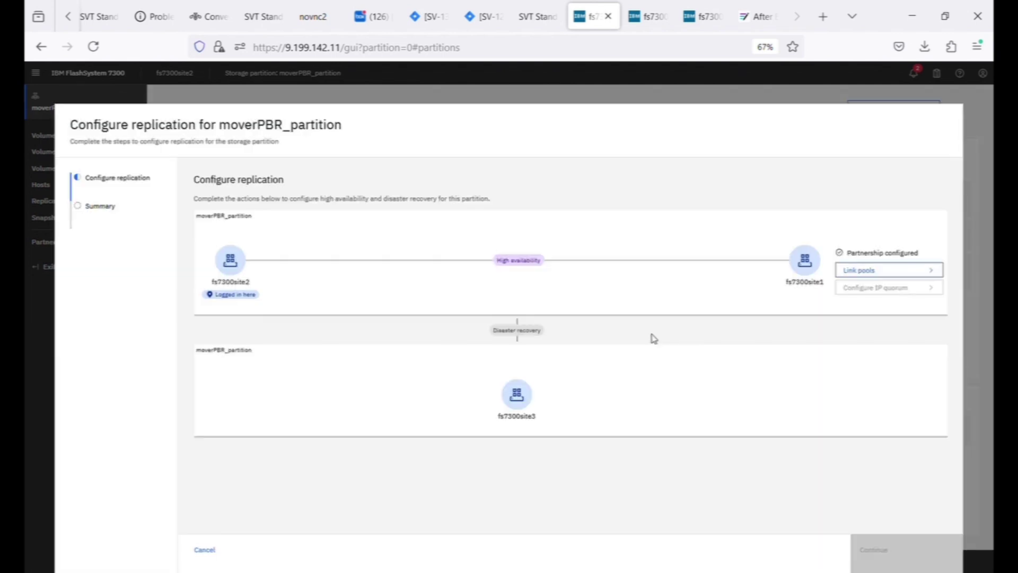
Step: Link pool0 on fs7300site1 with the local pool mdiskgrp0, using the capacity_optimized local provisioning policy
{"action": "left_click", "coordinate": [870, 273]}
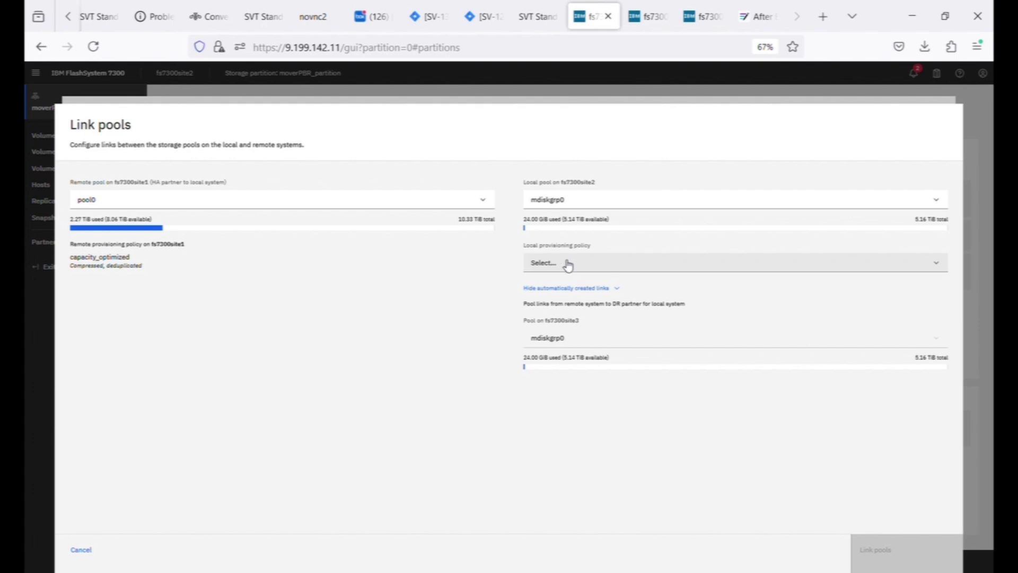
{"action": "left_click", "coordinate": [568, 263]}
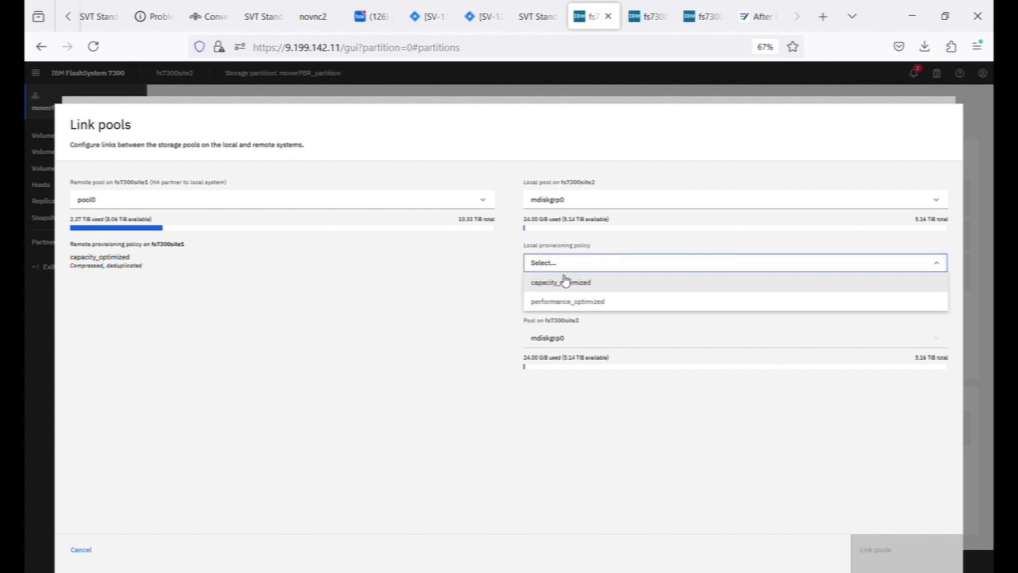
{"action": "left_click", "coordinate": [563, 281]}
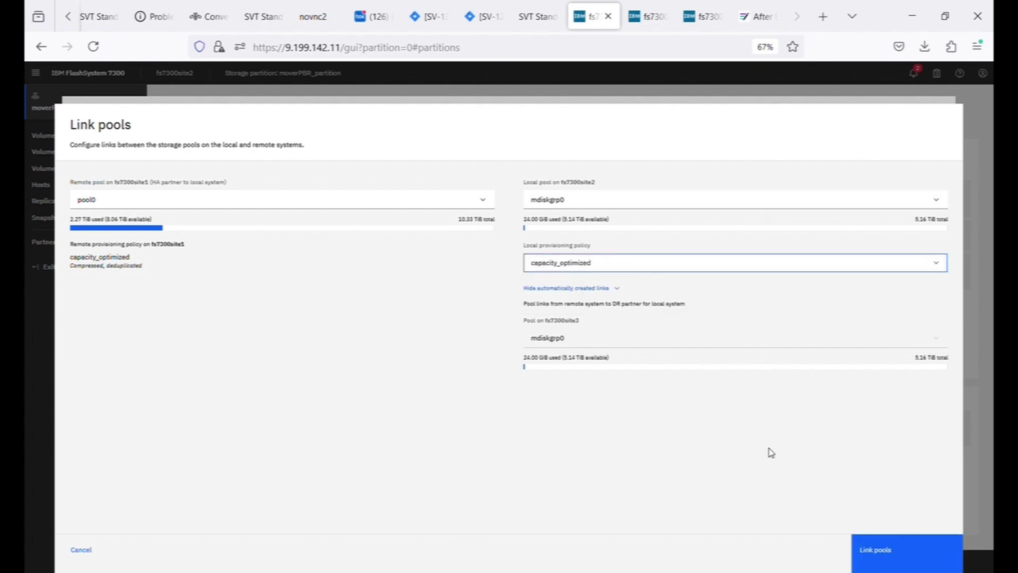
{"action": "left_click", "coordinate": [872, 550]}
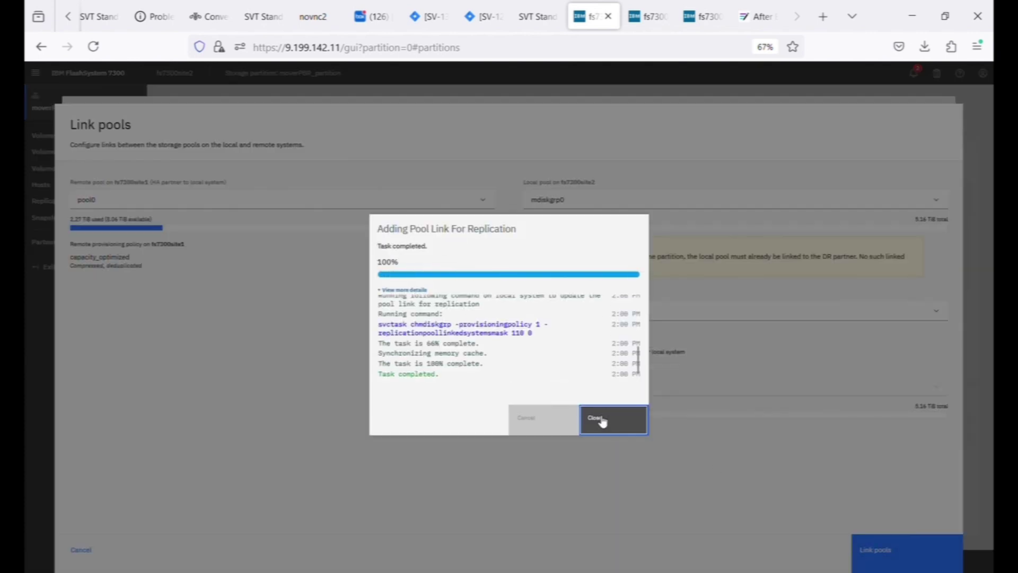
{"action": "left_click", "coordinate": [596, 414]}
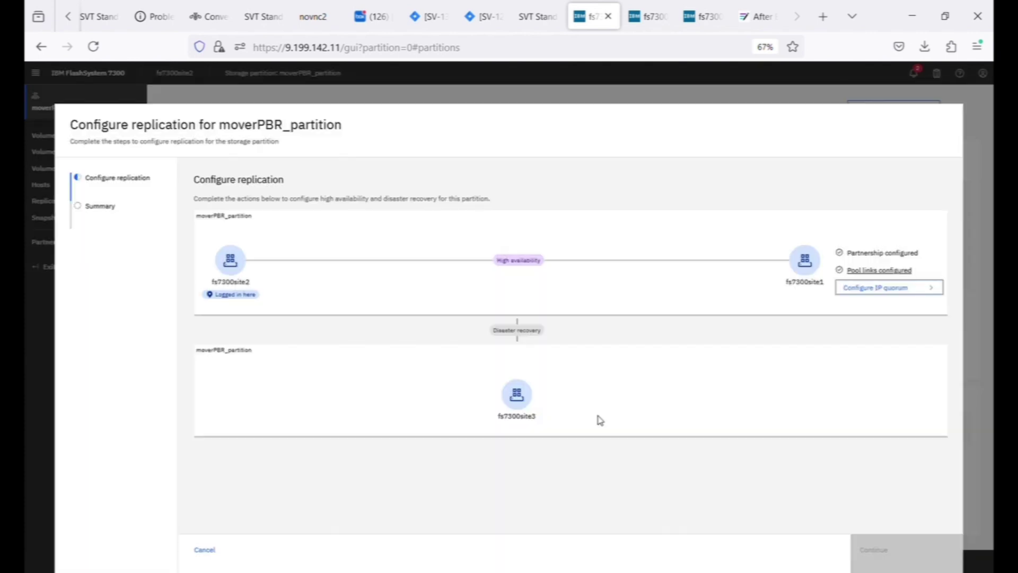
Step: Generate and download the IP quorum application for the high availability partnership
{"action": "left_click", "coordinate": [864, 288]}
{"action": "left_click", "coordinate": [387, 297]}
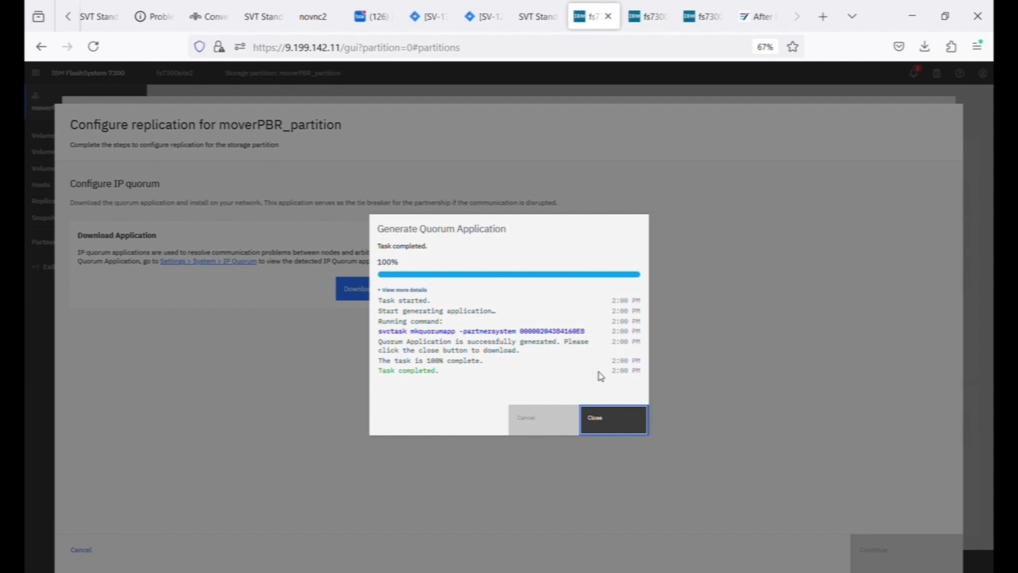
{"action": "left_click", "coordinate": [610, 421]}
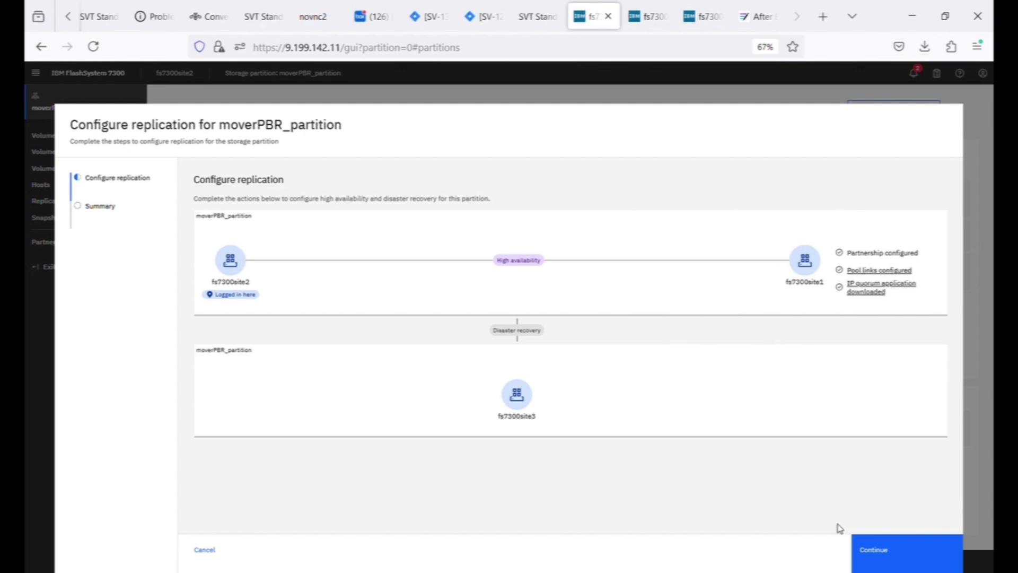
Step: Apply the high availability configuration to moverPBR_partition and review its commands and summary before closing the setup
{"action": "left_click", "coordinate": [876, 552]}
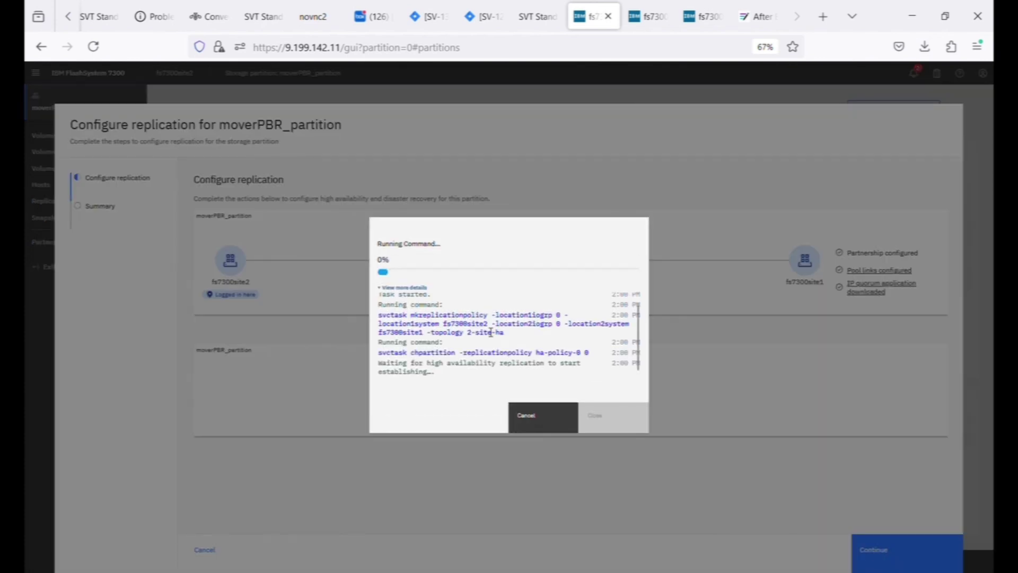
{"action": "left_click_drag", "start_coordinate": [504, 332], "coordinate": [382, 315]}
{"action": "left_click", "coordinate": [488, 329]}
{"action": "left_click_drag", "start_coordinate": [453, 338], "coordinate": [512, 336]}
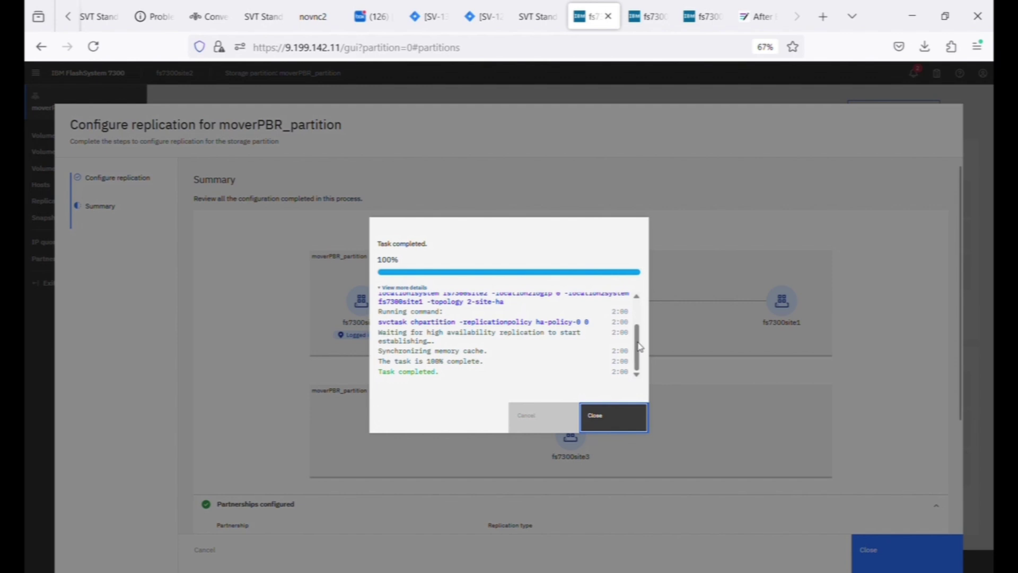
{"action": "left_click", "coordinate": [617, 416]}
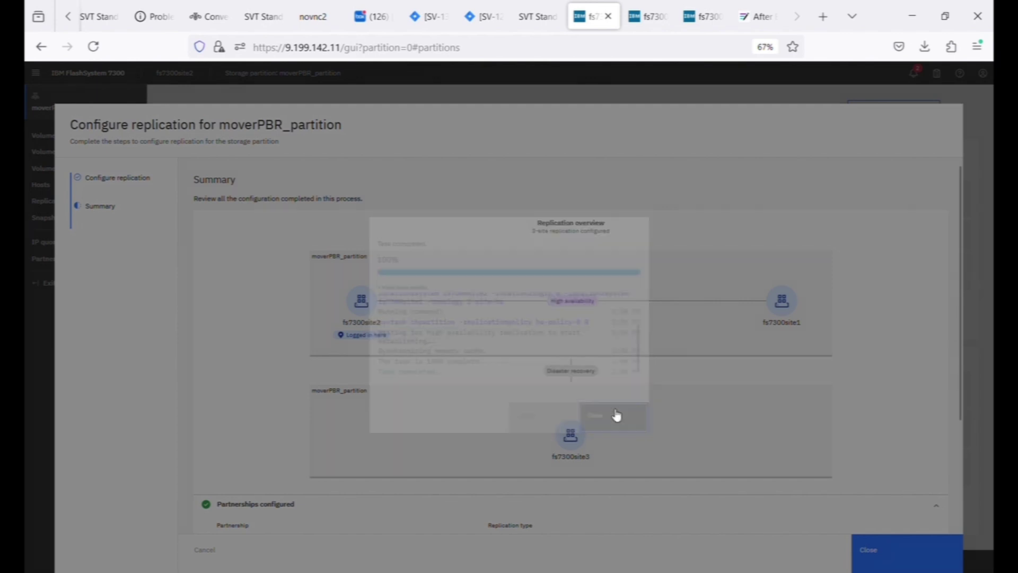
{"action": "scroll", "coordinate": [949, 382], "scroll_direction": "down", "scroll_amount": 1}
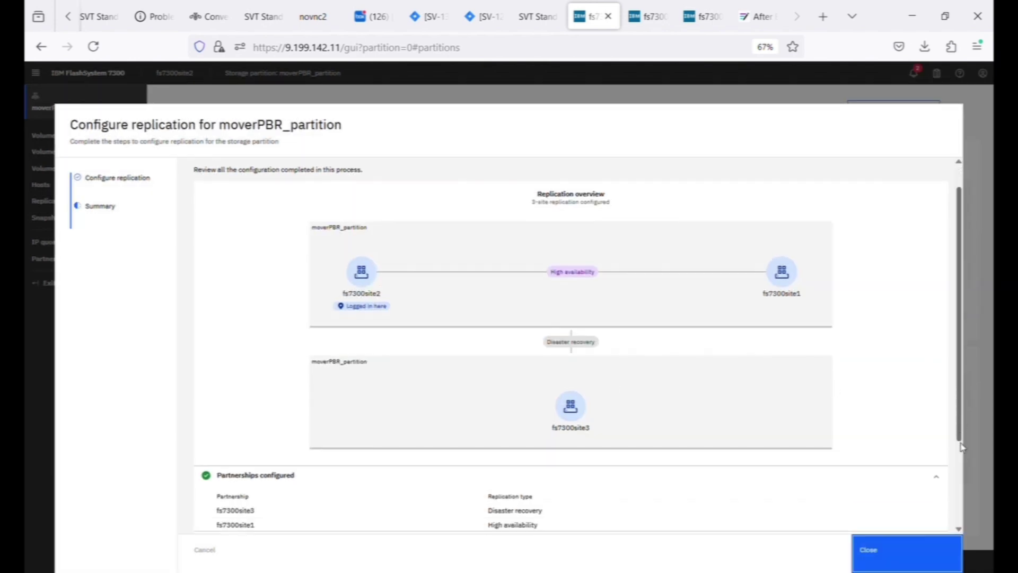
{"action": "left_click", "coordinate": [906, 551]}
{"action": "mouse_move", "coordinate": [378, 233]}
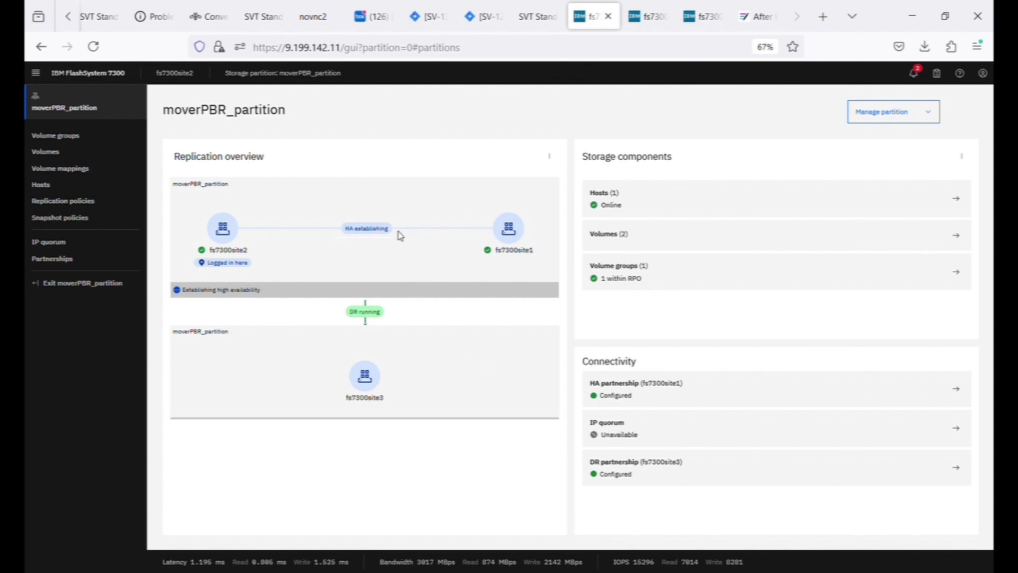
Step: Exit moverPBR_partition and examine the system's performance charts for volumes, MDisks, protocols and CPU
{"action": "left_click", "coordinate": [106, 285]}
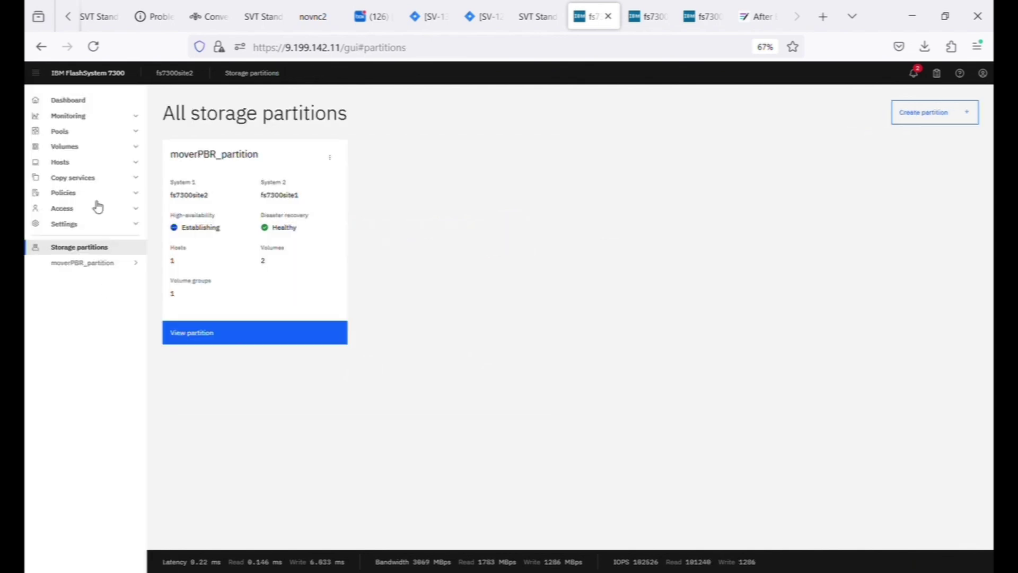
{"action": "left_click", "coordinate": [83, 131]}
{"action": "left_click", "coordinate": [83, 116]}
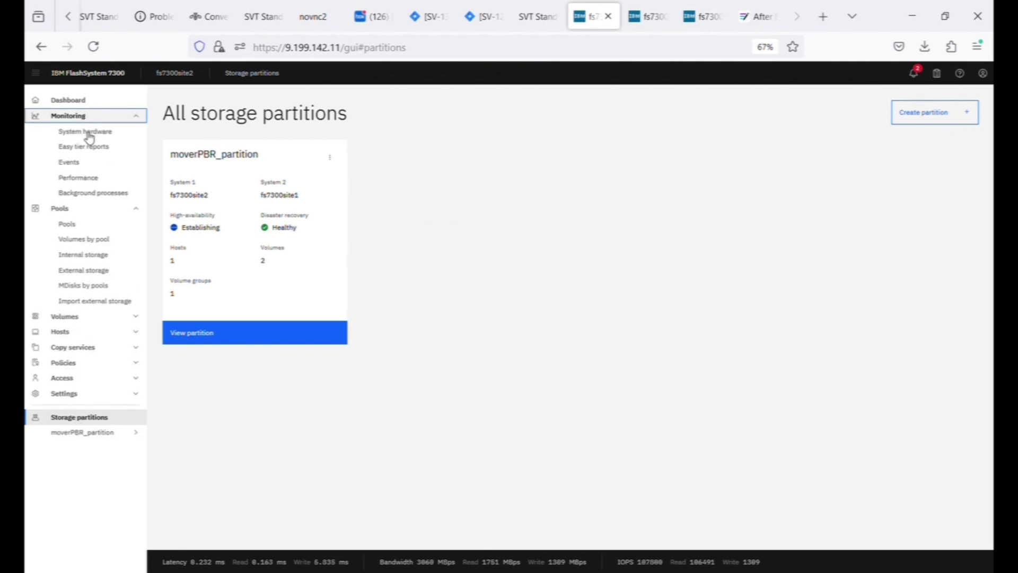
{"action": "left_click", "coordinate": [79, 178]}
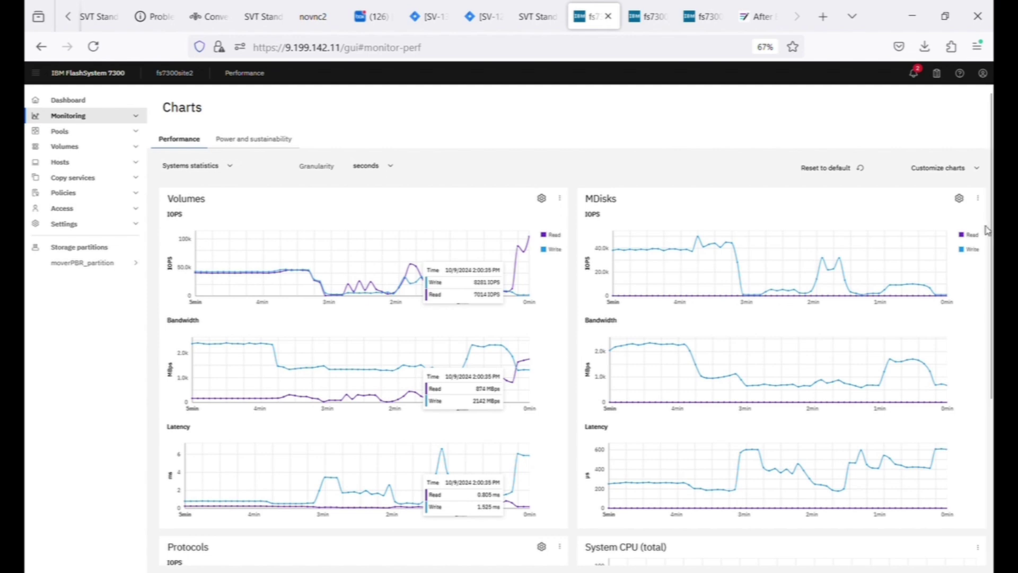
{"action": "scroll", "coordinate": [987, 230], "scroll_direction": "down", "scroll_amount": 5}
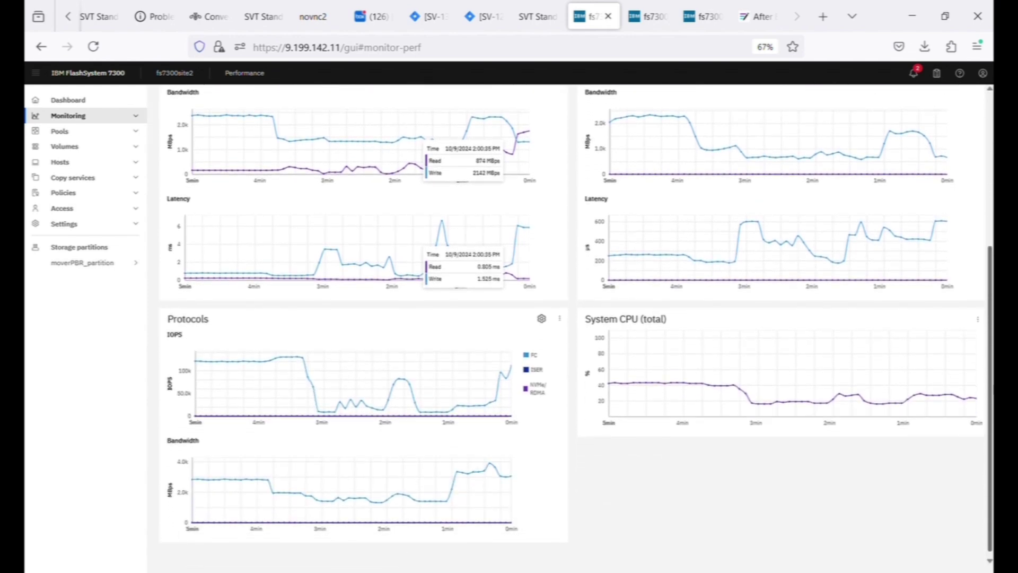
{"action": "scroll", "coordinate": [571, 329], "scroll_direction": "down", "scroll_amount": 1}
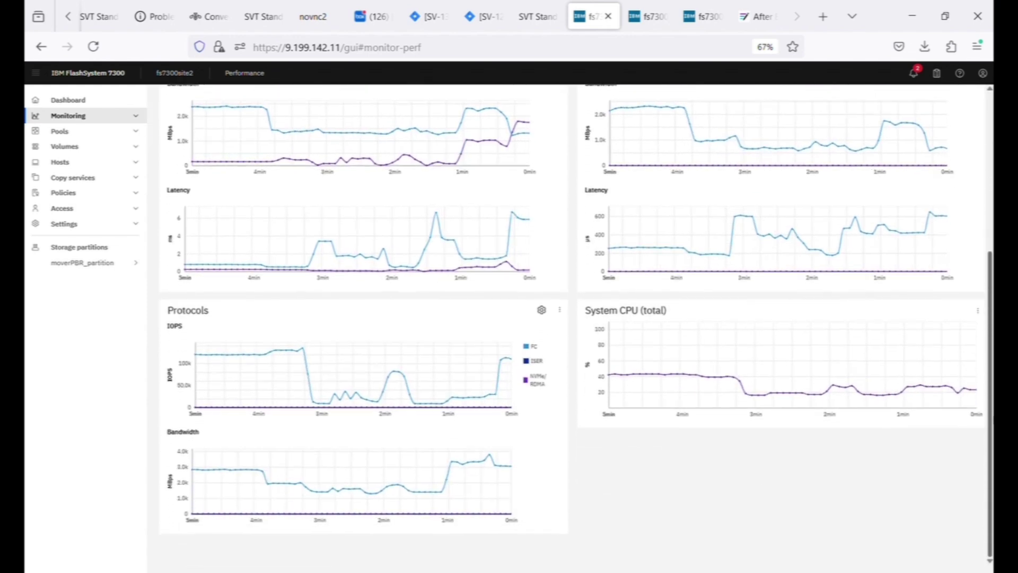
{"action": "scroll", "coordinate": [102, 307], "scroll_direction": "up", "scroll_amount": 5}
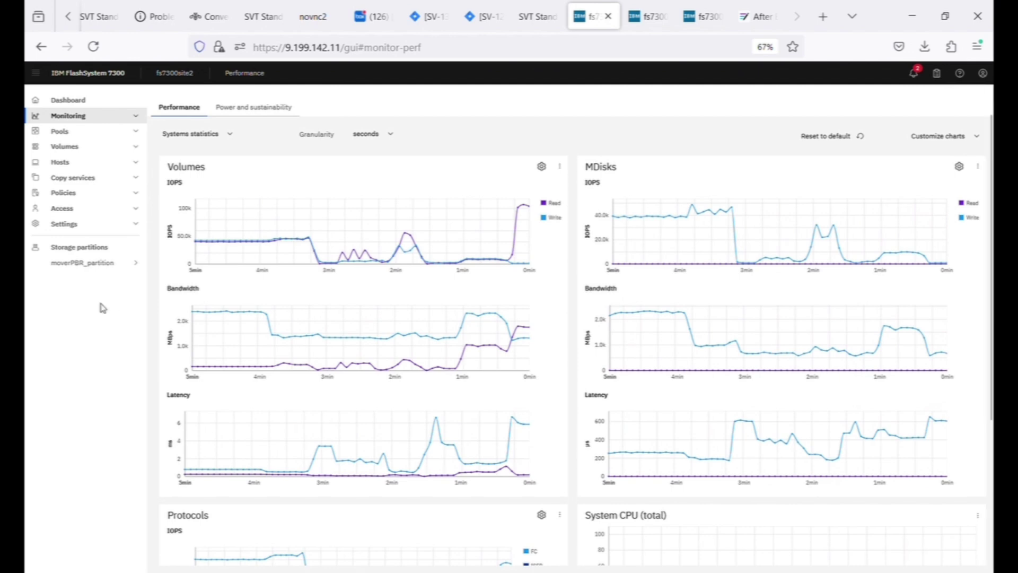
Step: Check moverPBR_partition's replication overview on fs7300site2, including its volumes, volume groups and hosts
{"action": "left_click", "coordinate": [83, 263]}
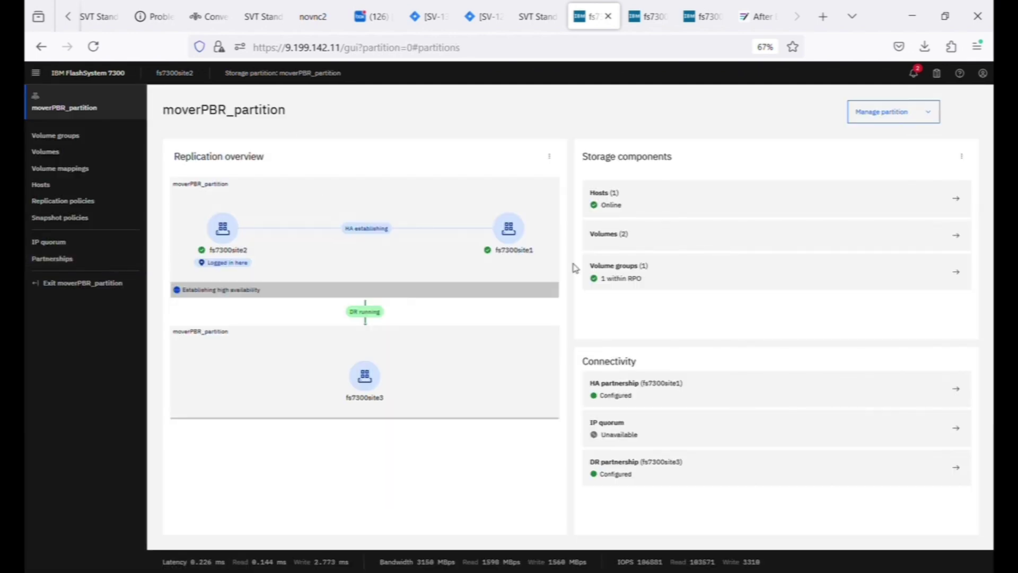
{"action": "mouse_move", "coordinate": [379, 237]}
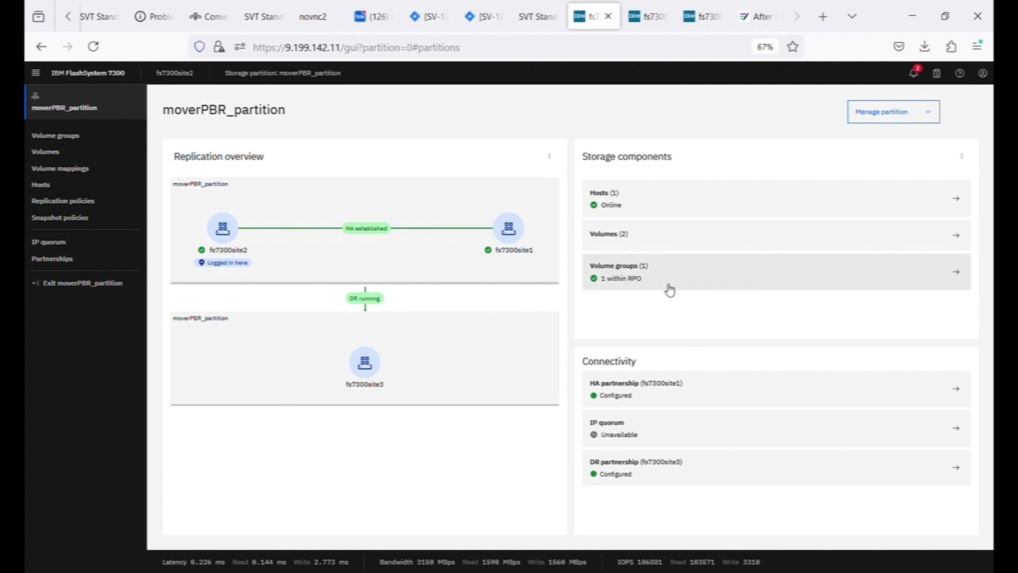
{"action": "left_click", "coordinate": [634, 232]}
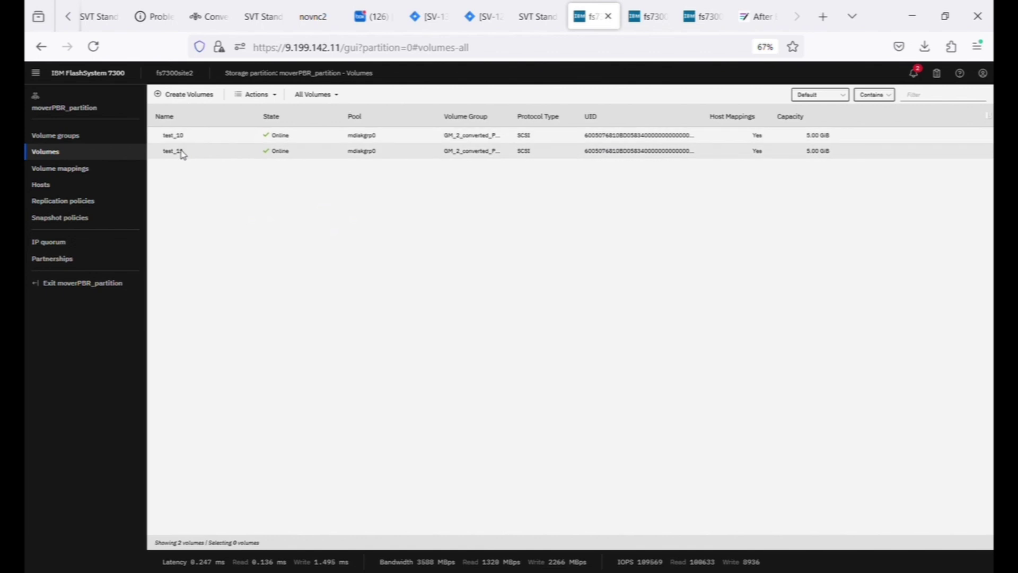
{"action": "left_click", "coordinate": [77, 136]}
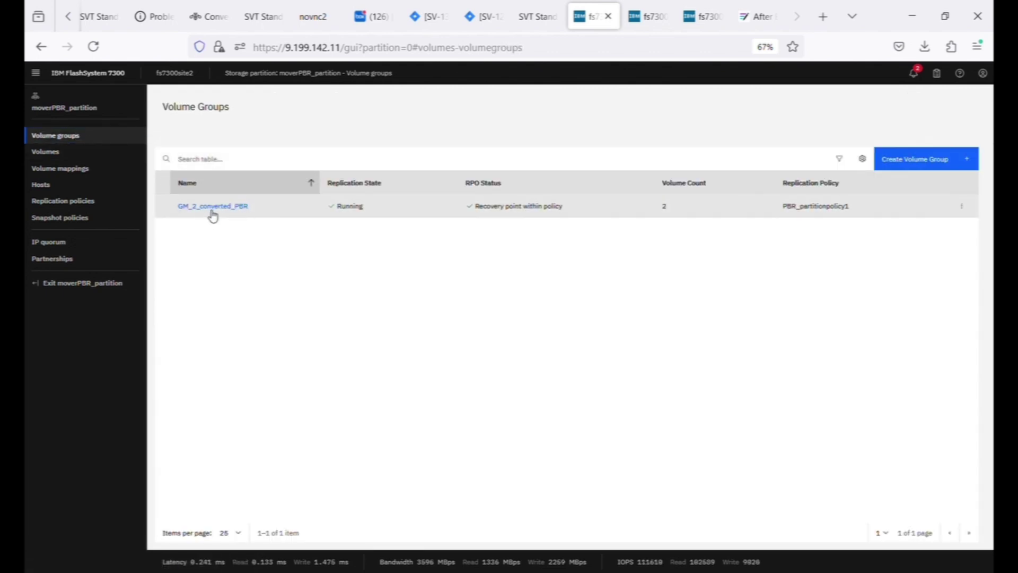
{"action": "left_click", "coordinate": [78, 189]}
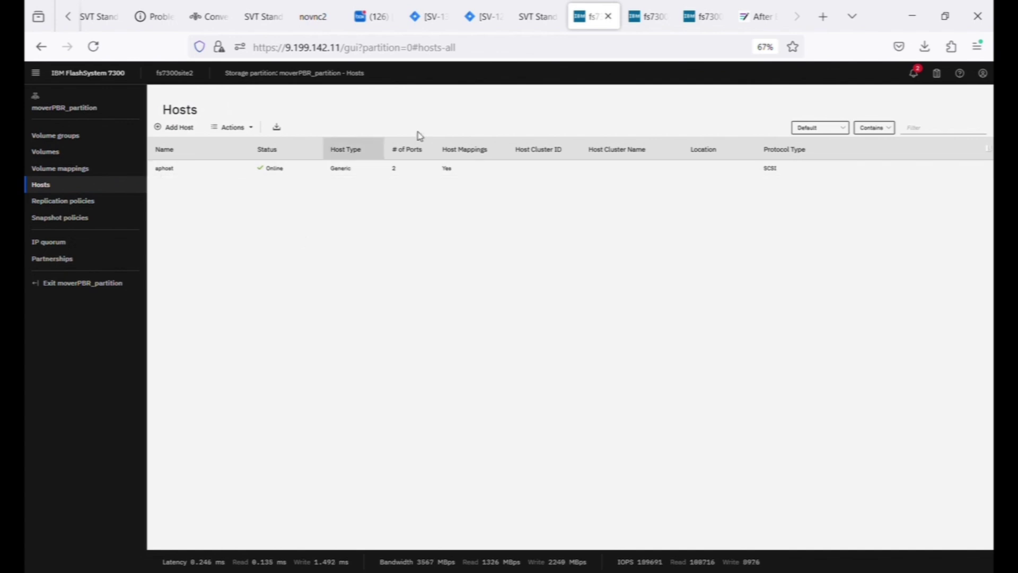
Step: Switch to the fs7300site1 system and inspect moverPBR_partition's volume mappings for aphost and its volume groups
{"action": "left_click", "coordinate": [703, 16]}
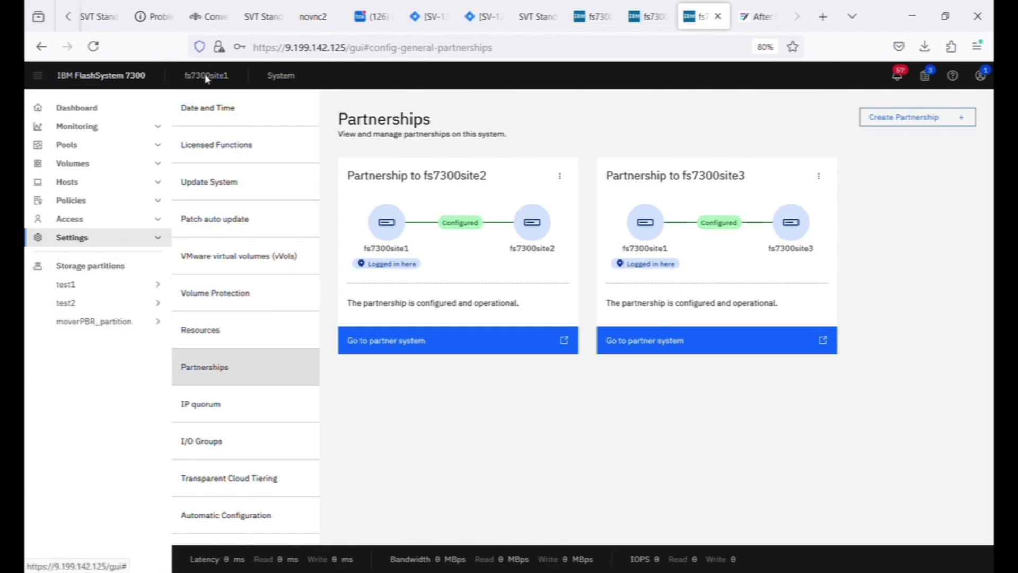
{"action": "left_click", "coordinate": [137, 321]}
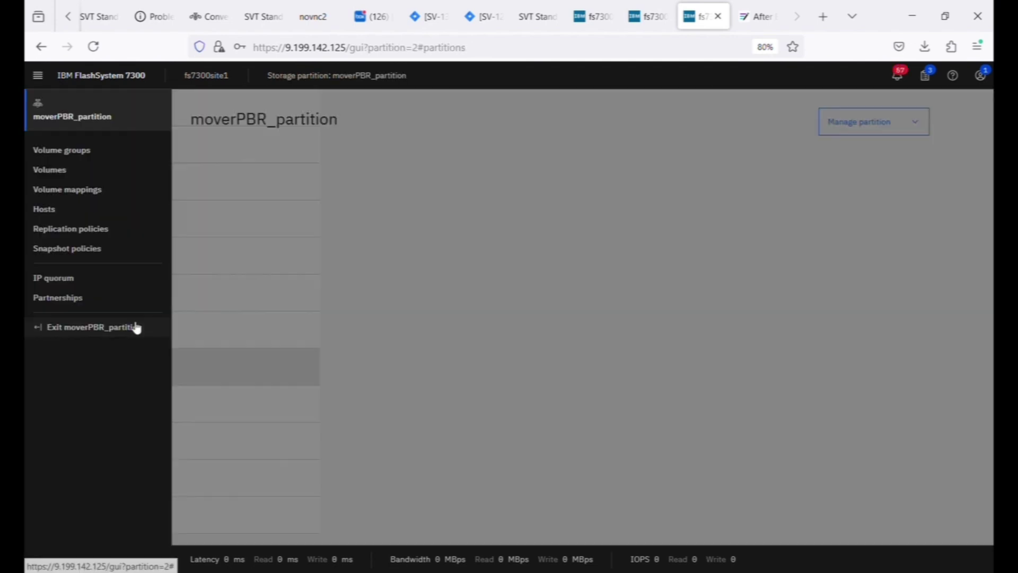
{"action": "left_click", "coordinate": [464, 405]}
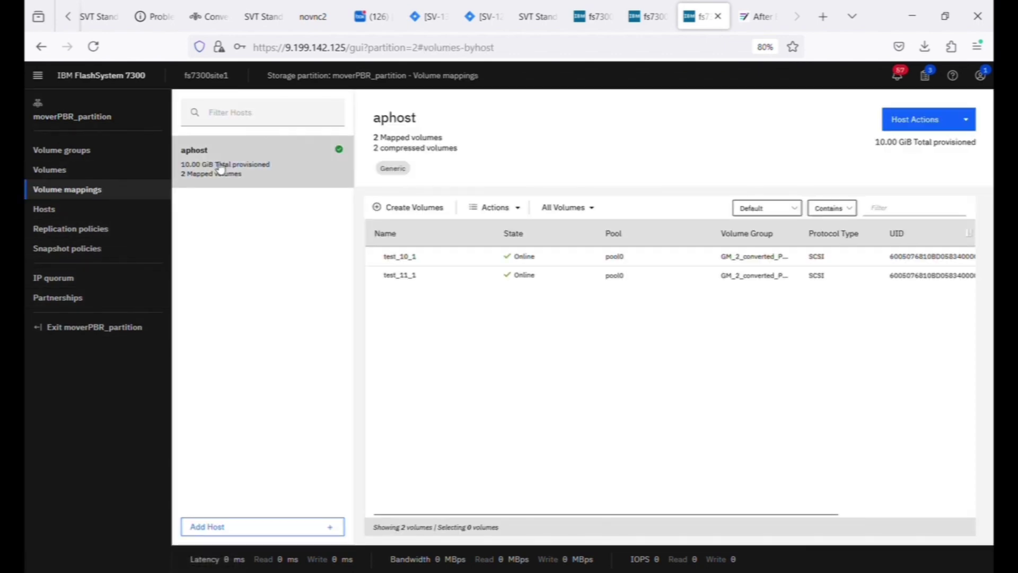
{"action": "left_click", "coordinate": [55, 149]}
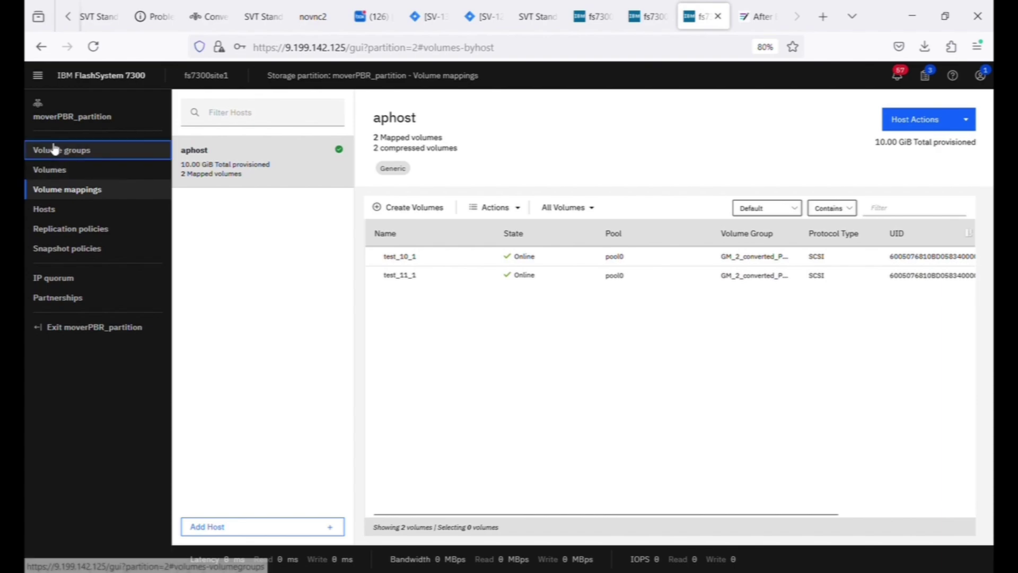